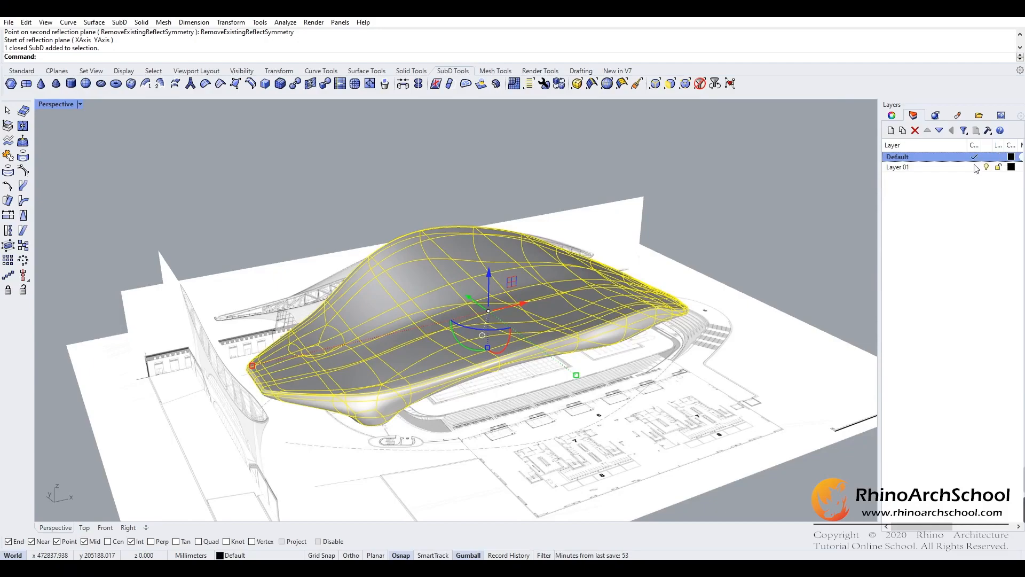
- Deselect the roof SubD, hide Layer 01 and display the floor plan in the Top view
key(Escape)
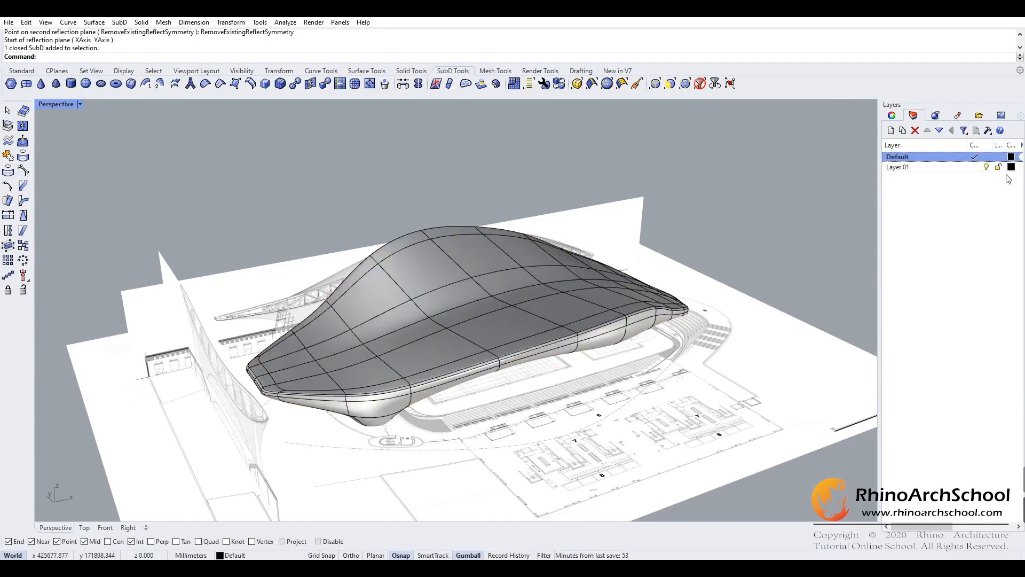
click(985, 167)
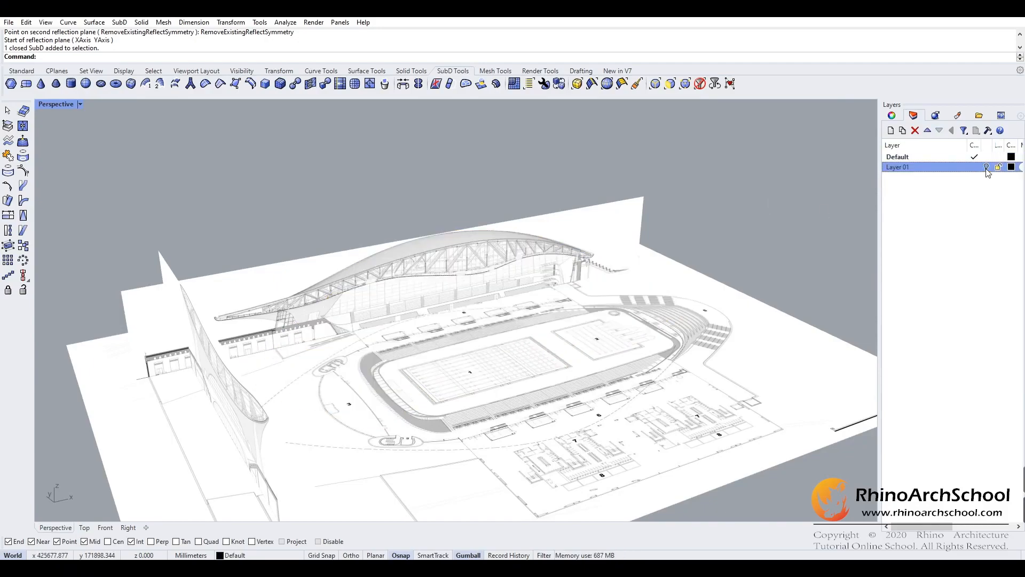
double_click(63, 103)
double_click(50, 103)
scroll(293, 331, down, 3)
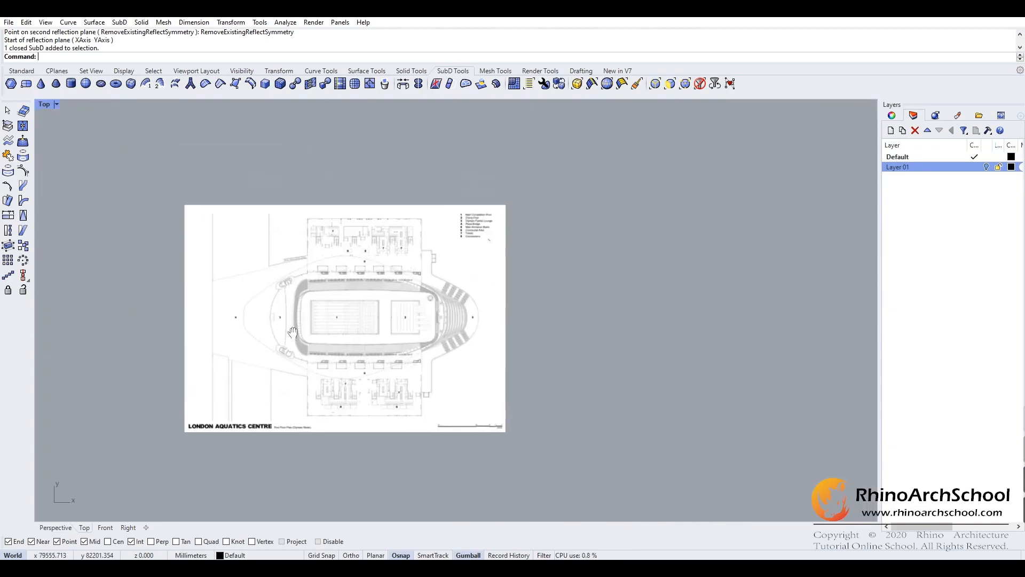
scroll(293, 332, up, 3)
- Draw a horizontal polyline along the plan's centre axis, from area 4 on the west side to just past area 5
click(15, 72)
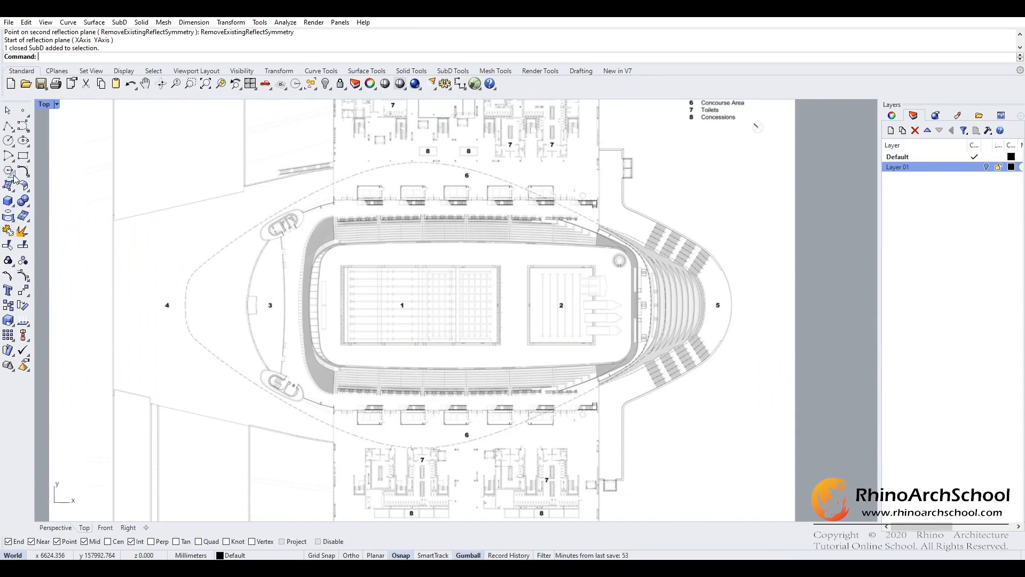
click(27, 144)
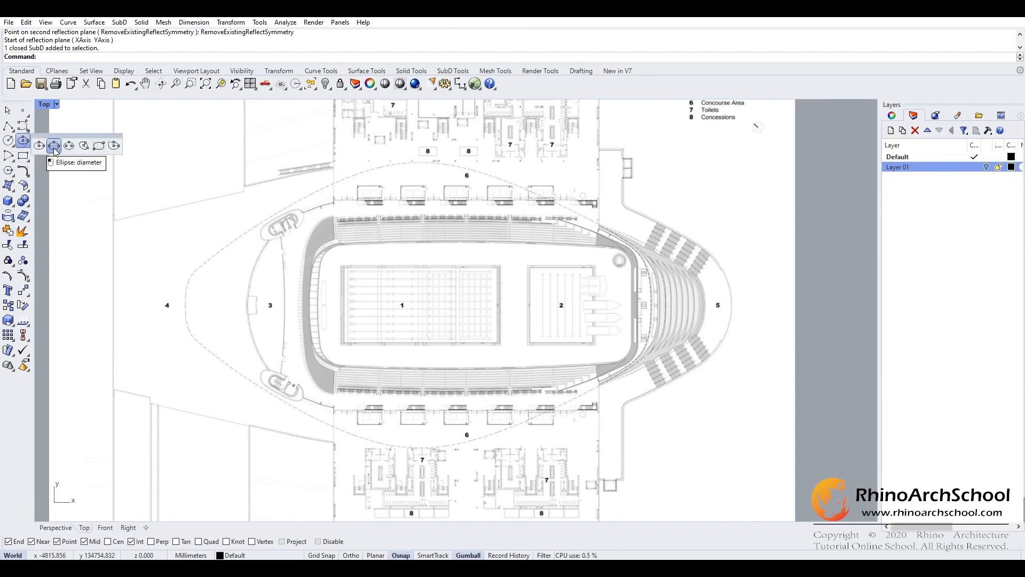
click(54, 149)
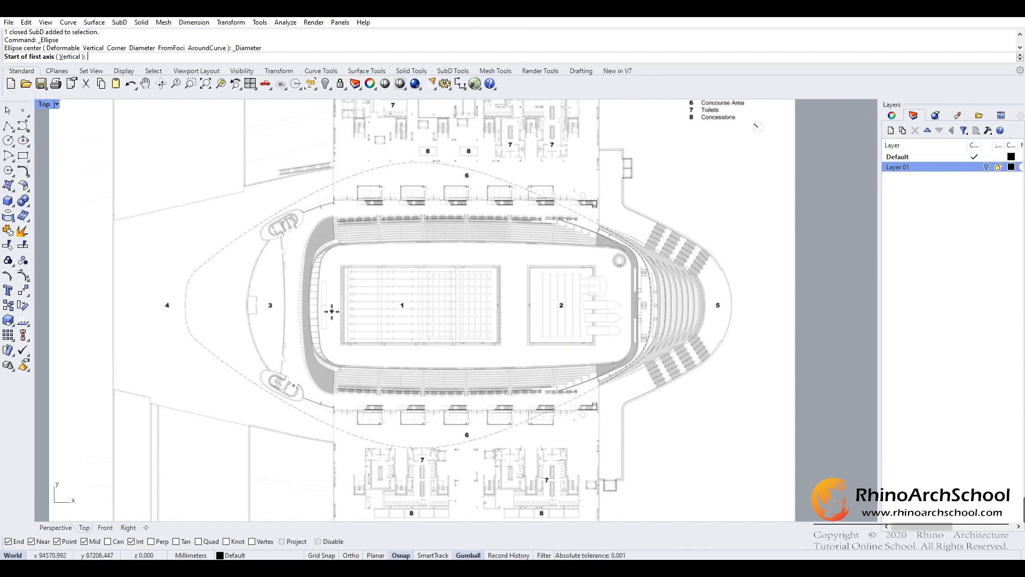
scroll(249, 306, up, 3)
click(8, 126)
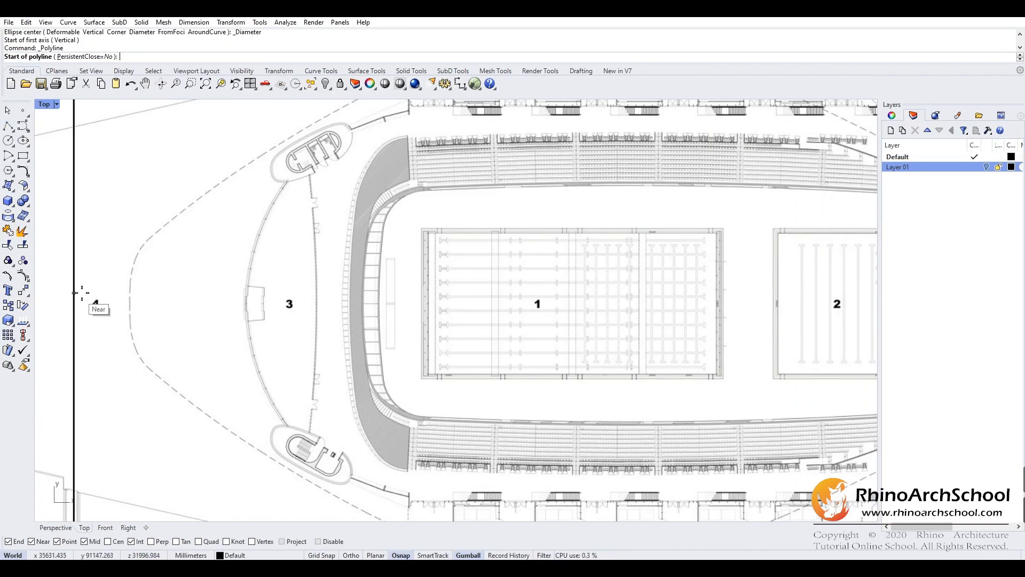
click(73, 305)
scroll(401, 293, down, 2)
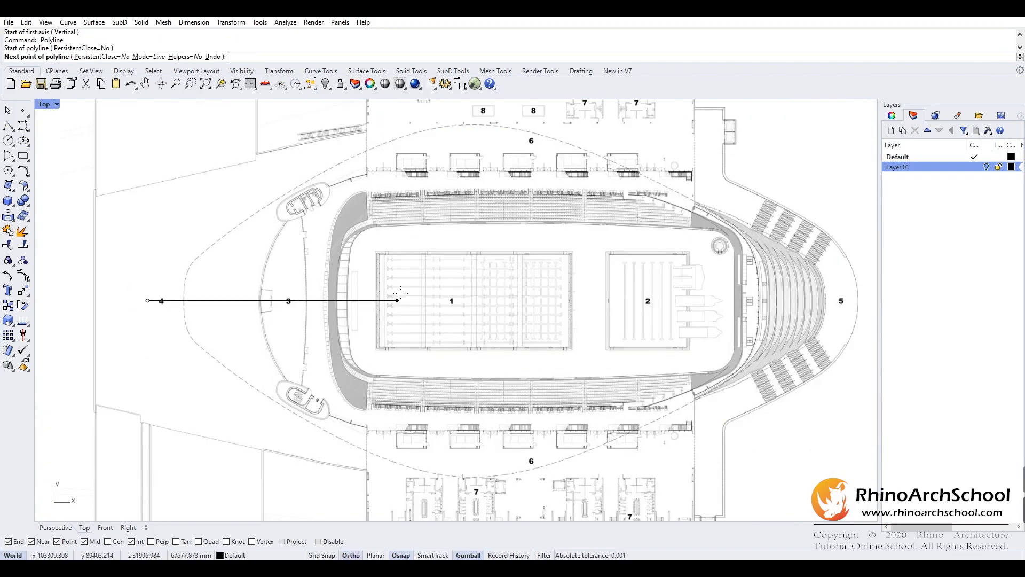
right_drag(787, 304, 679, 299)
click(681, 309)
key(Return)
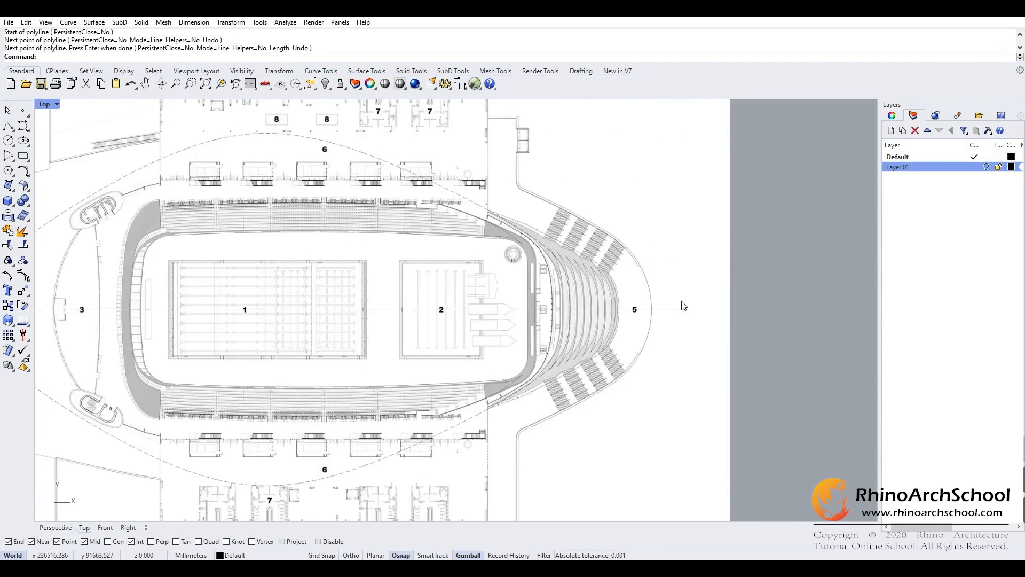
- Draw an ellipse by diameter along the centre line, from area 3's outer edge to the entrance stairs, reaching out to the concourse
click(23, 155)
click(25, 141)
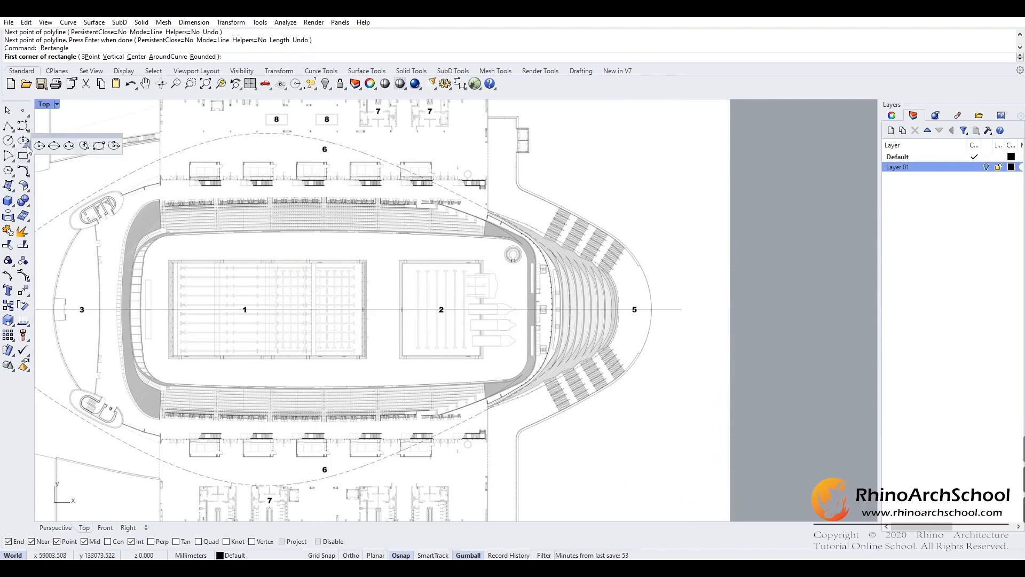
click(54, 145)
right_drag(73, 306, 202, 320)
scroll(180, 324, up, 1)
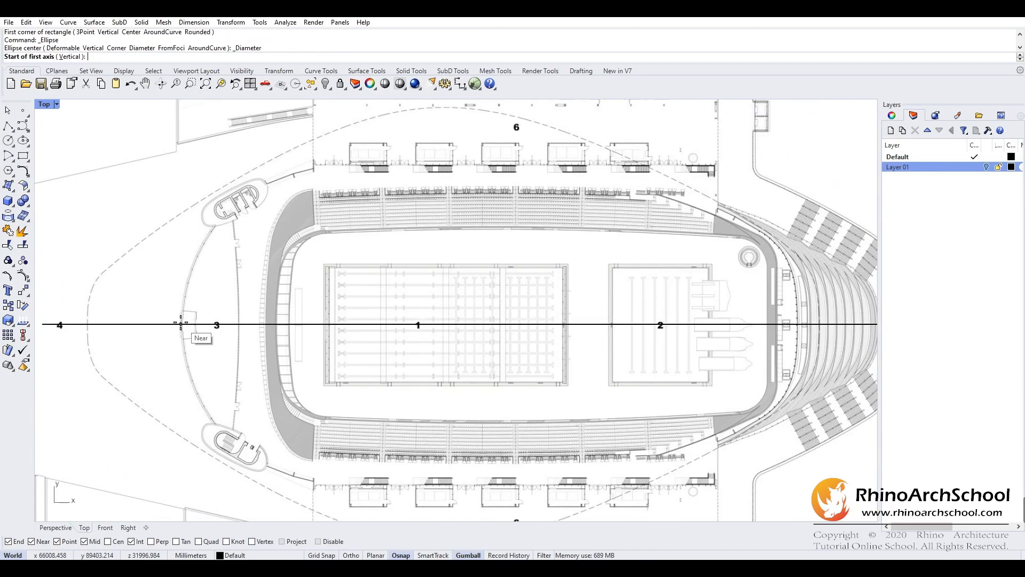
click(181, 324)
right_drag(504, 228, 291, 208)
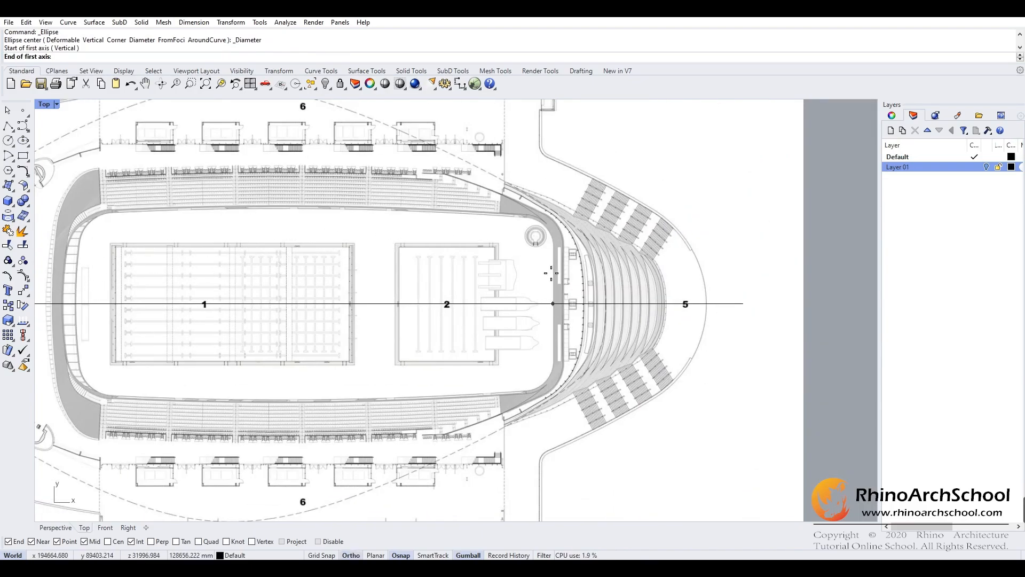
click(586, 304)
scroll(586, 304, down, 1)
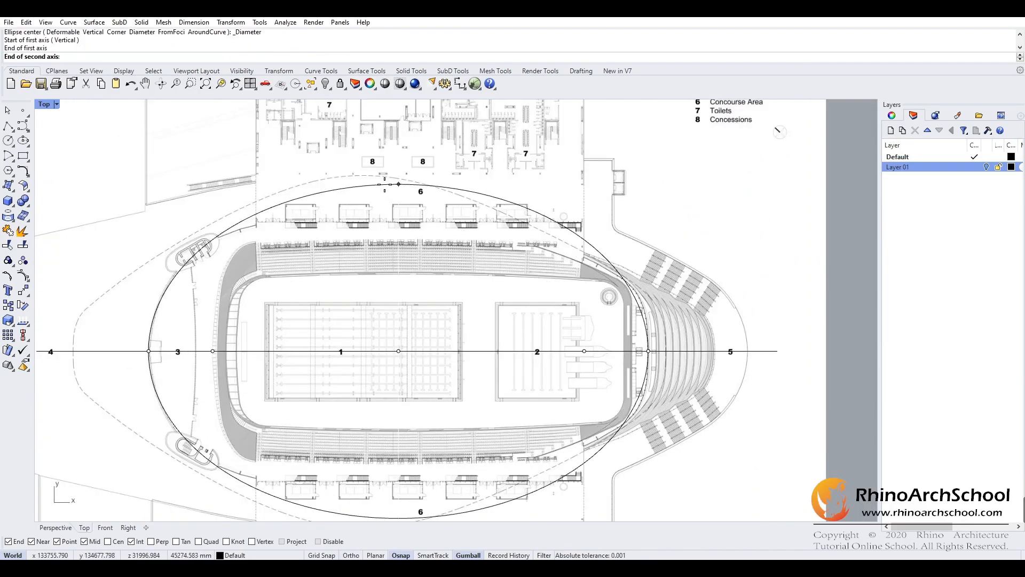
scroll(398, 184, up, 2)
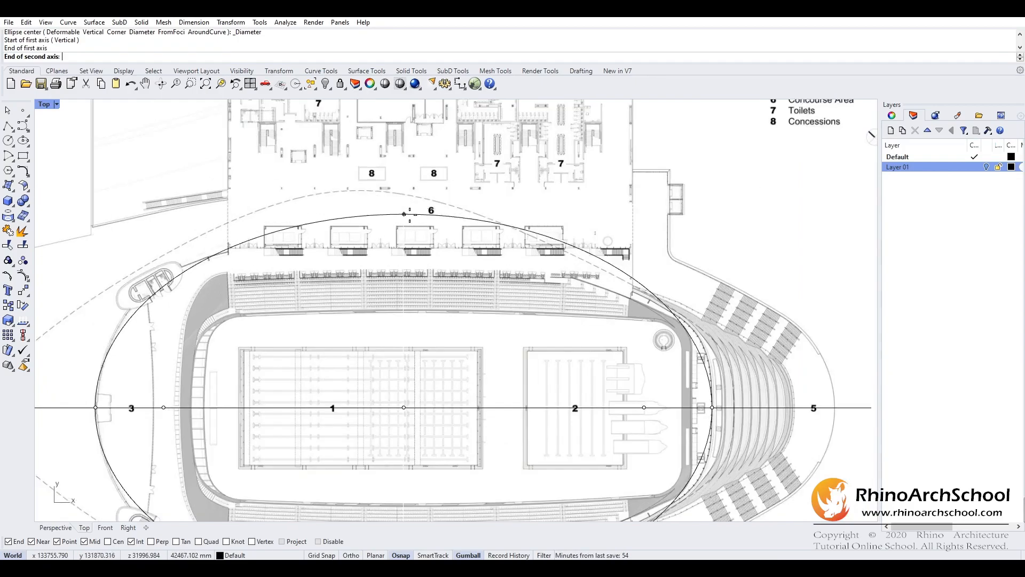
click(404, 218)
- Draw a second, narrower ellipse by diameter on the same long axis, inside the first one
key(Return)
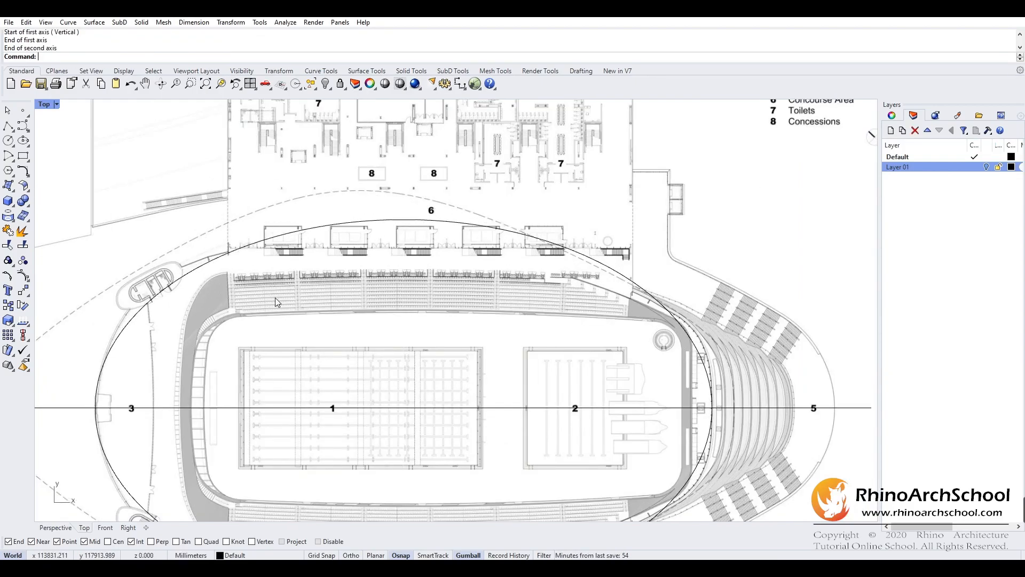
click(96, 408)
click(712, 407)
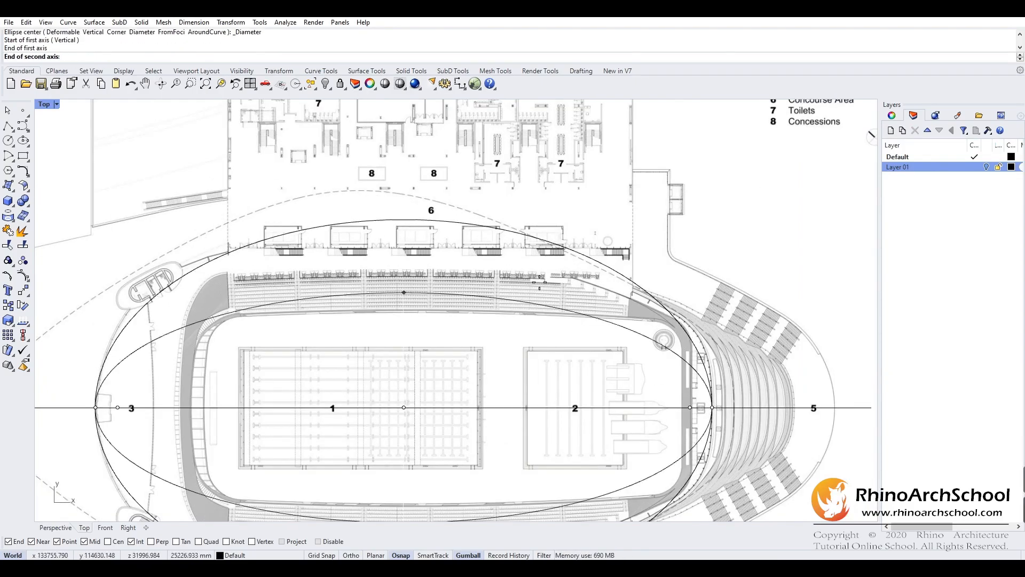
click(405, 247)
scroll(112, 134, down, 1)
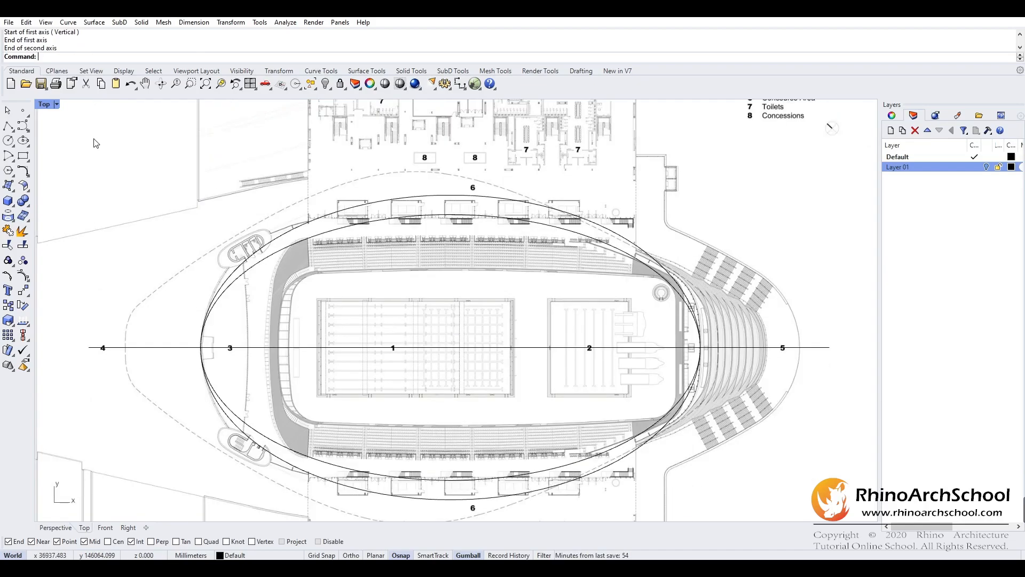
- Draw a vertical polyline across the larger ellipse's short axis, from its upper extreme to its lower one
click(8, 127)
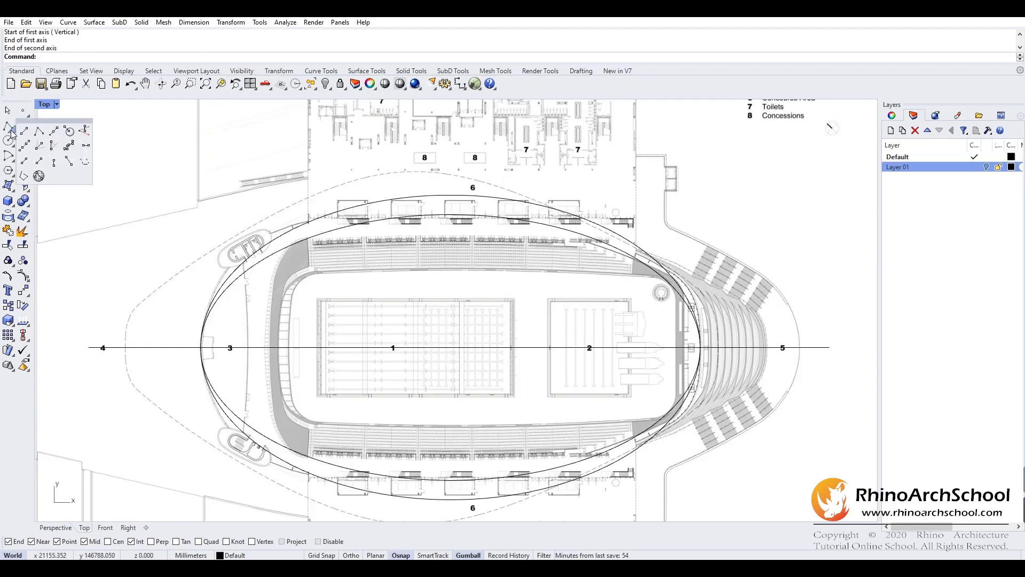
click(450, 195)
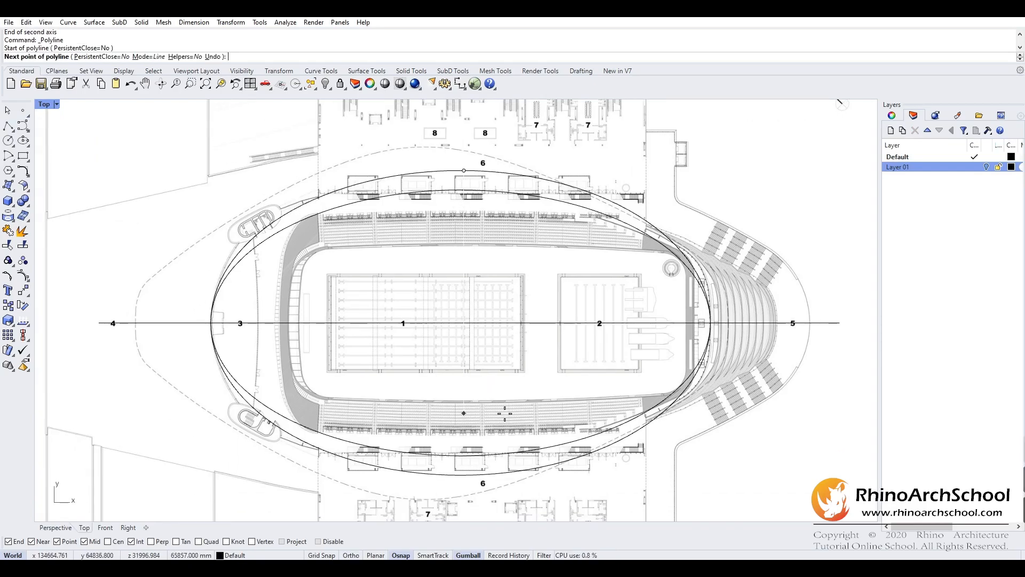
right_drag(505, 413, 512, 336)
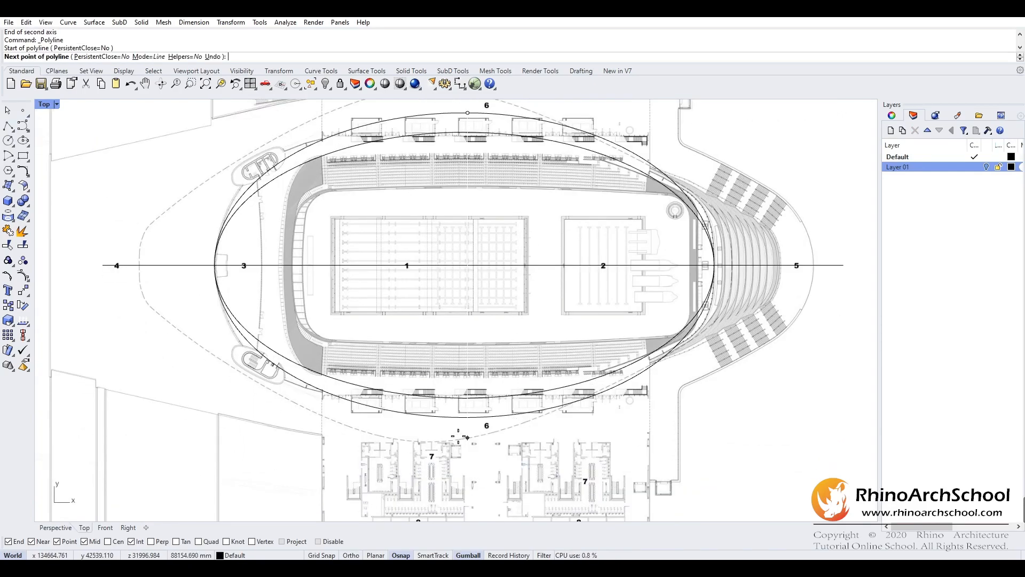
click(474, 421)
key(Return)
- Create a new layer named Crv and make it the current layer
scroll(427, 350, down, 4)
click(732, 217)
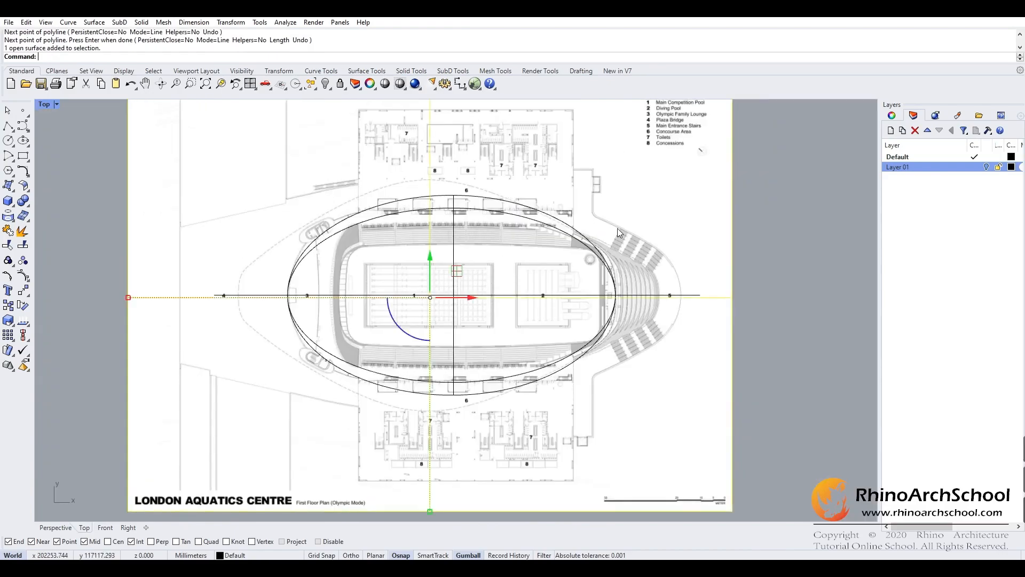
click(891, 131)
text(Cr)
key(Return)
click(975, 177)
- Move all curves to the Crv layer with SelCrv, and lock the Default layer and Layer 01
click(795, 224)
text(SelCrv)
key(Return)
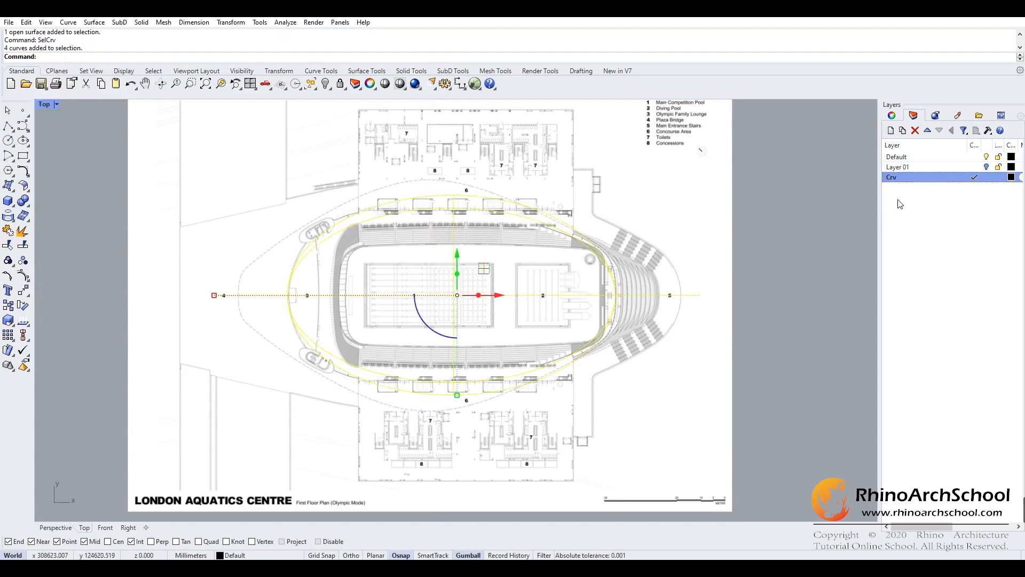
right_click(924, 184)
click(939, 356)
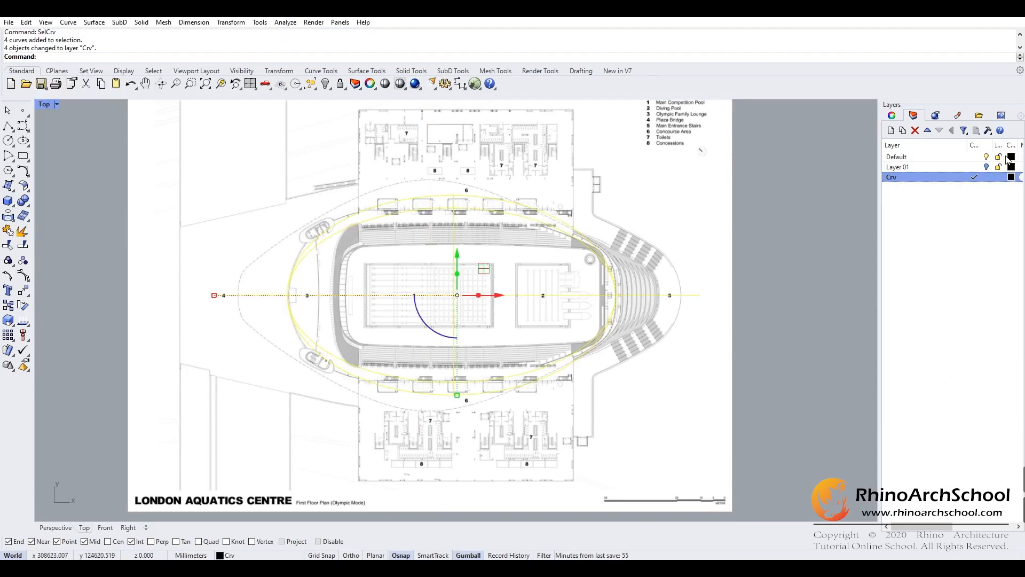
click(998, 157)
click(998, 167)
- Delete the horizontal centre line running through the ellipses
click(643, 199)
drag(693, 225, 203, 417)
click(425, 325)
key(Delete)
- Trim away the larger ellipse's right half, the narrower ellipse's left half and the vertical dividing line
scroll(496, 257, up, 2)
scroll(496, 258, up, 1)
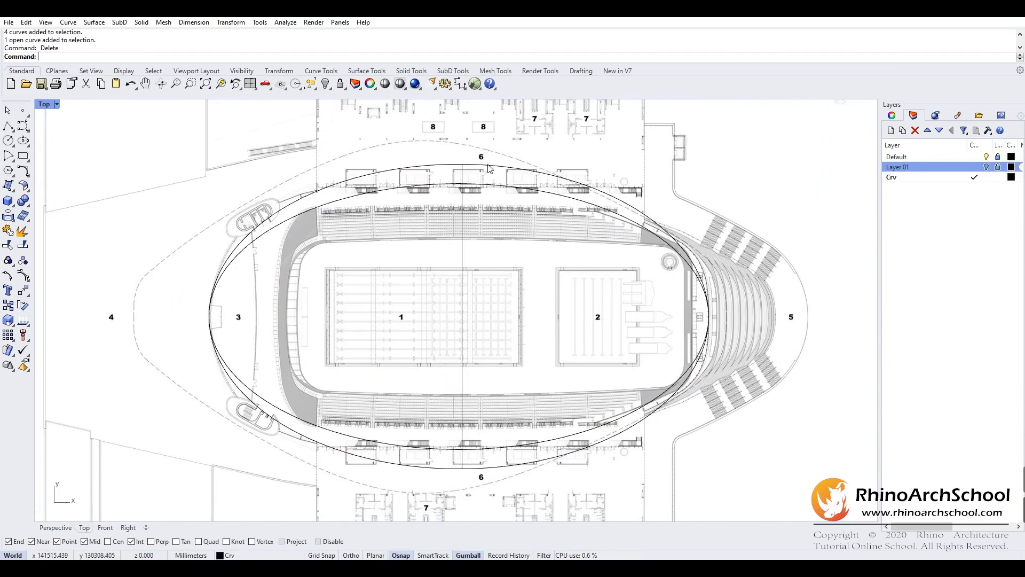
drag(674, 140, 191, 513)
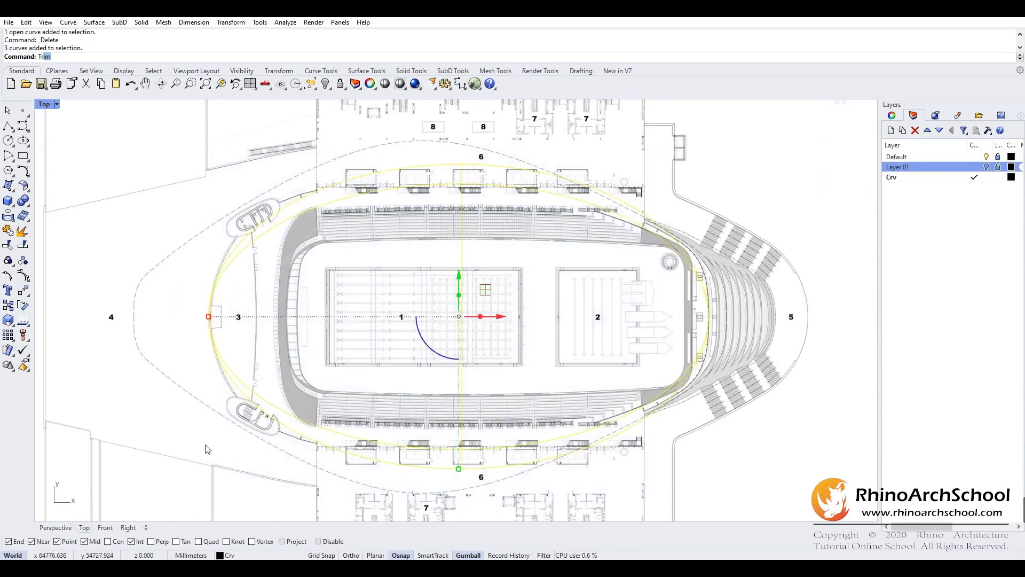
key(Return)
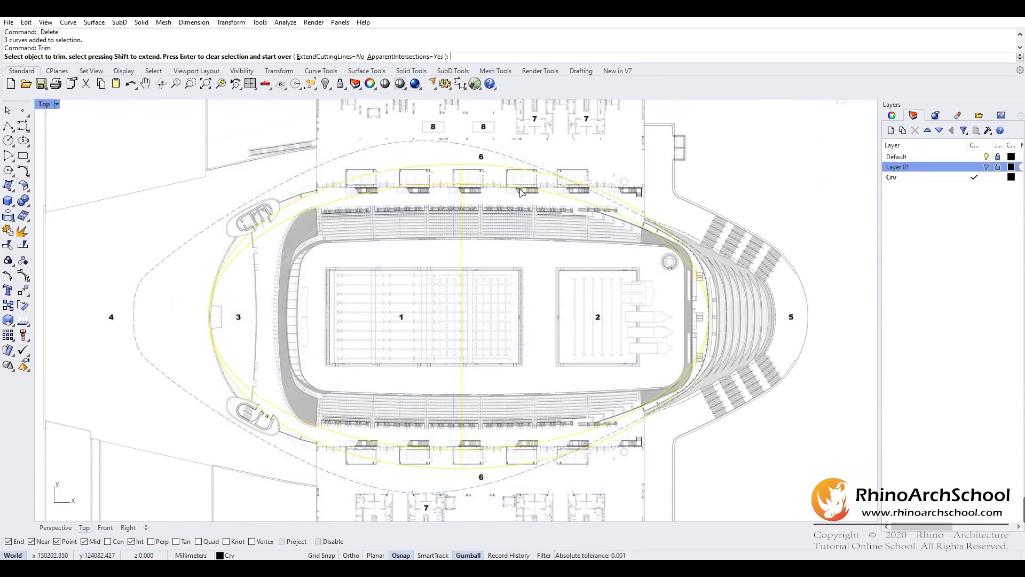
click(492, 170)
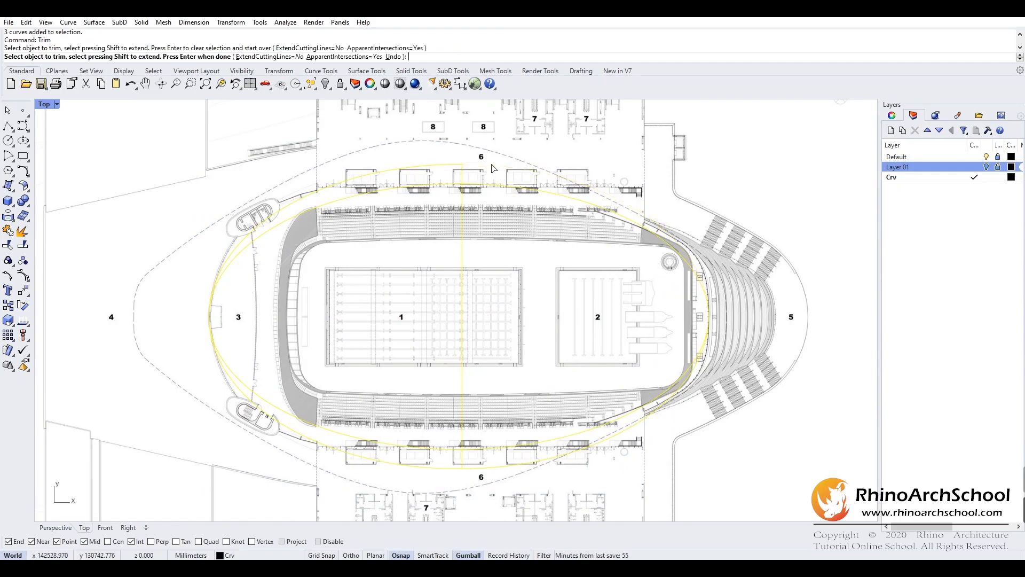
click(496, 471)
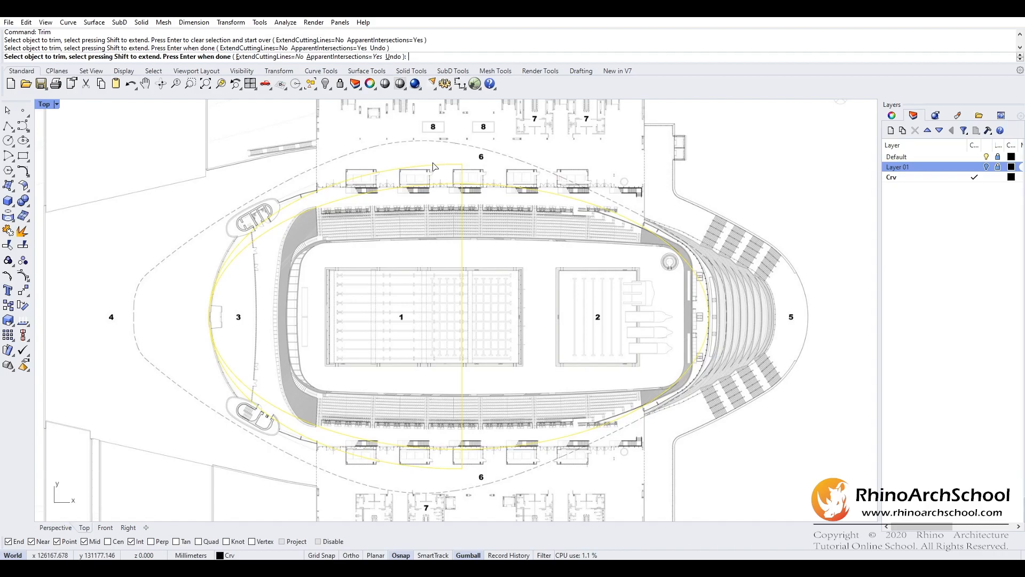
click(382, 189)
click(386, 450)
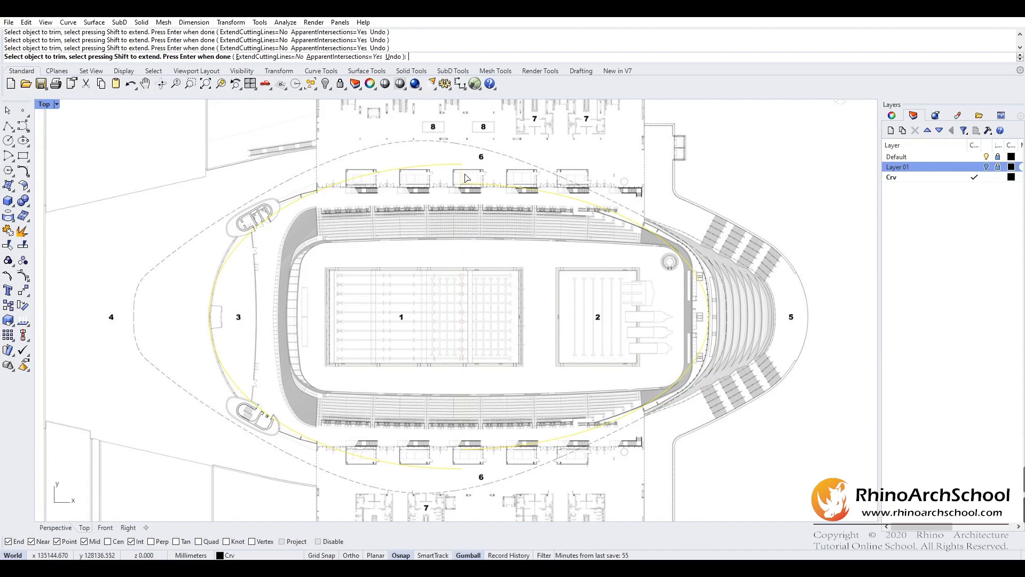
key(Return)
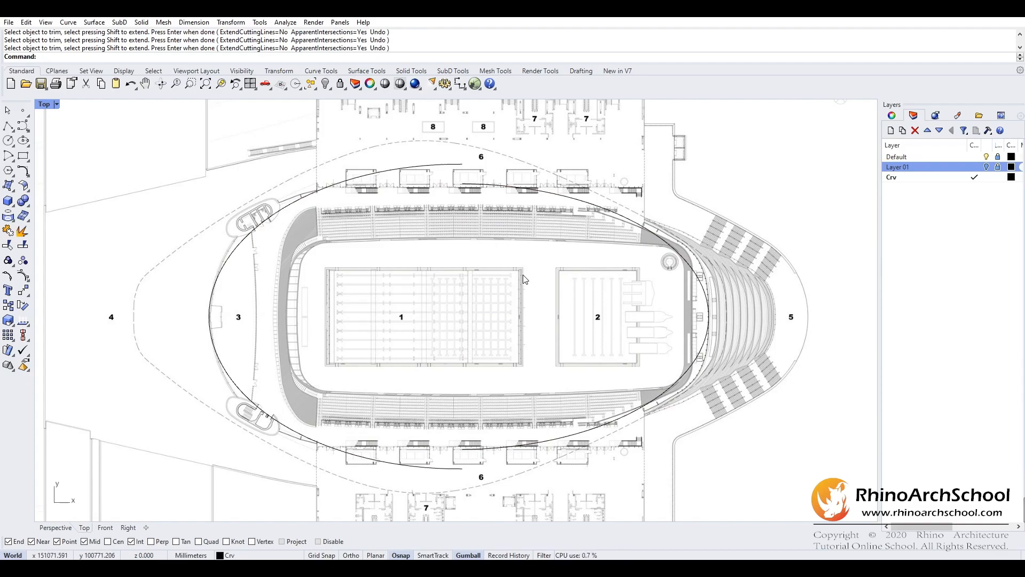
key(Return)
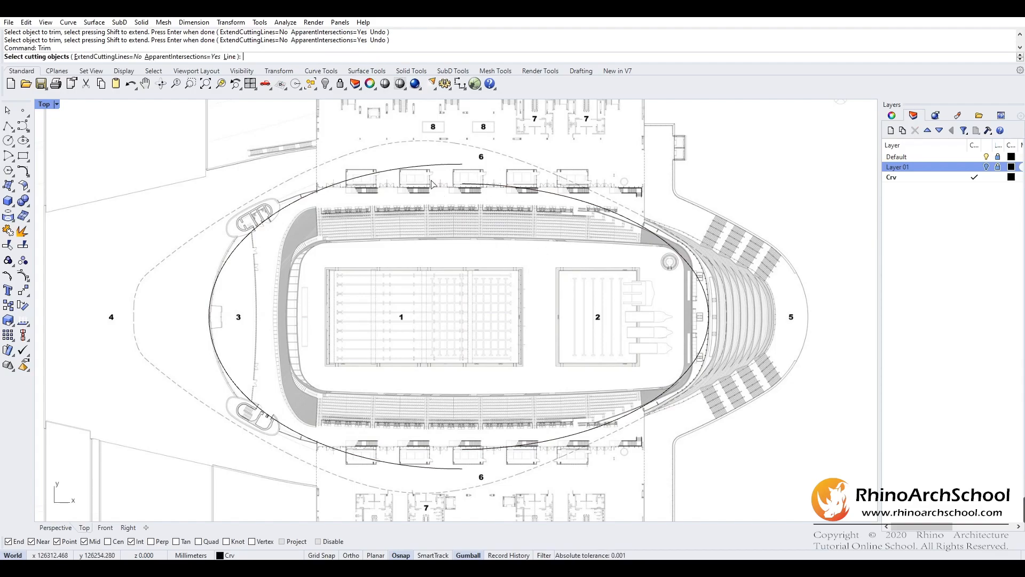
click(428, 169)
right_drag(332, 223, 397, 227)
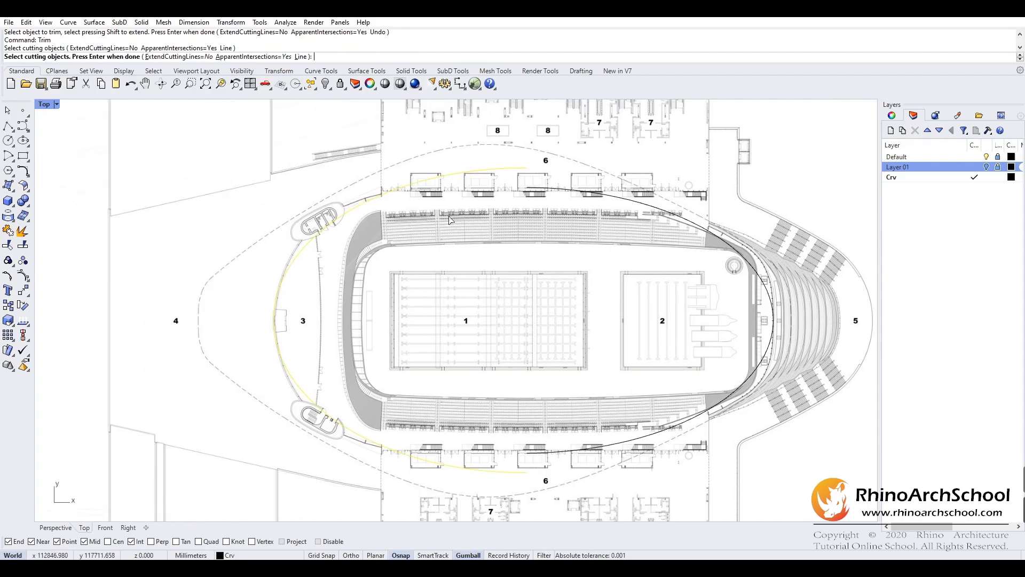
key(Escape)
- Select the left half-ellipse and delete the surplus control points beside its lower end point
click(382, 448)
right_drag(383, 448, 382, 388)
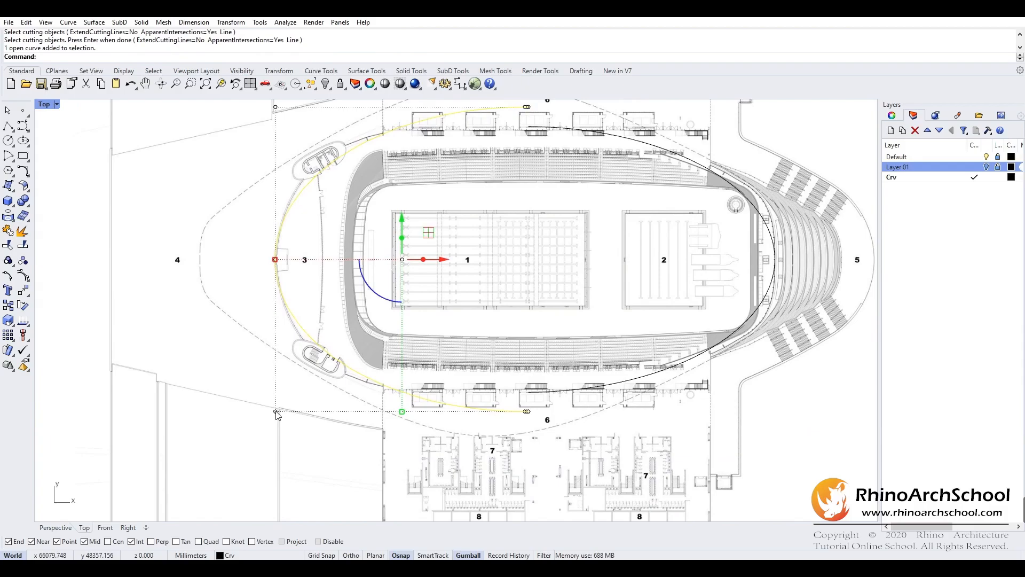
click(275, 411)
scroll(534, 424, up, 4)
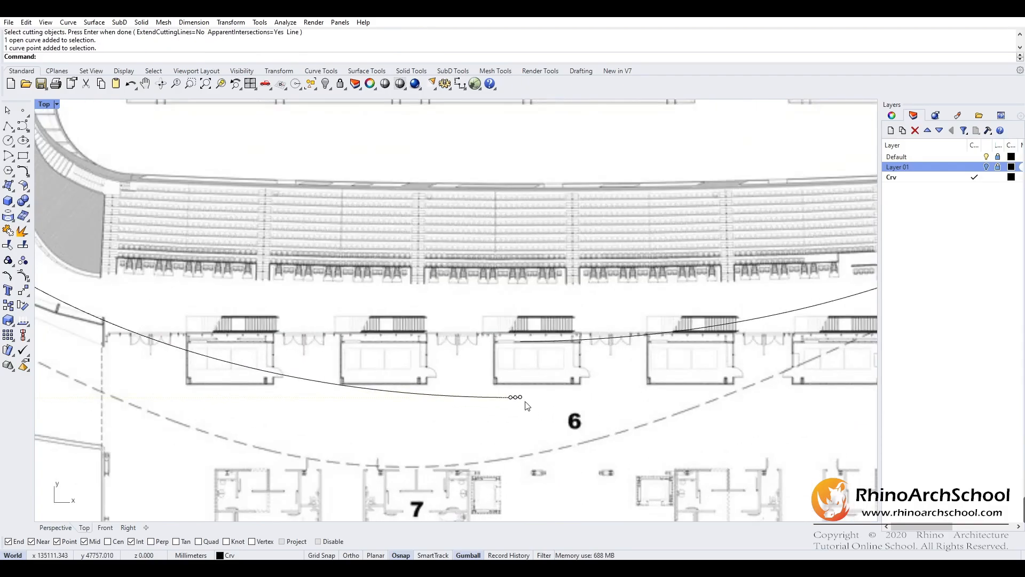
scroll(524, 401, up, 5)
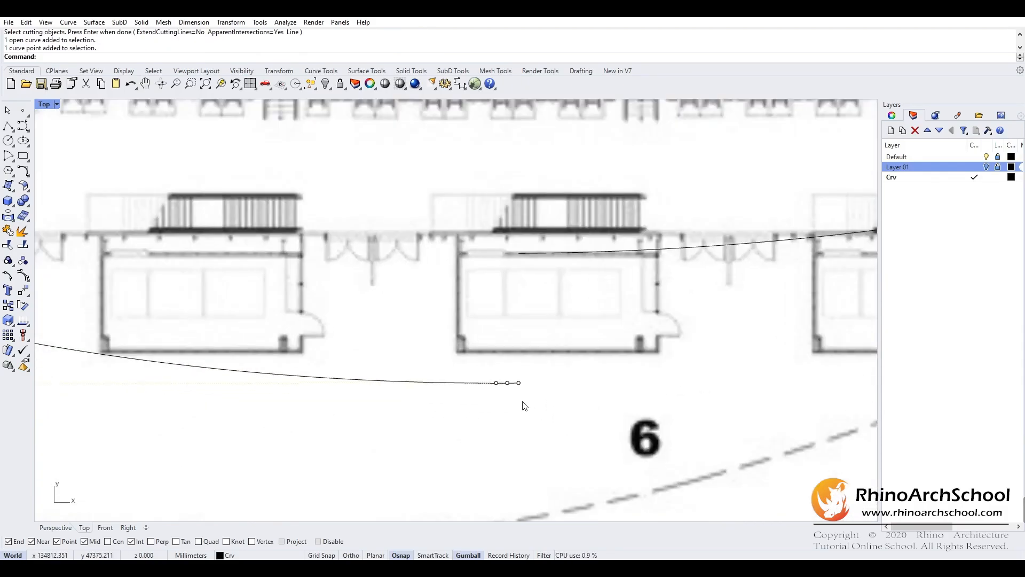
scroll(505, 389, up, 5)
key(Delete)
click(507, 378)
key(Delete)
- Delete the surplus control points beside the upper end point of the left half-ellipse
scroll(515, 412, down, 10)
scroll(516, 272, up, 5)
scroll(516, 273, up, 3)
click(487, 289)
key(Delete)
- Move the left curve's upper end point and upper corner control point down together to meet the right curve's upper end
click(509, 290)
scroll(496, 291, down, 6)
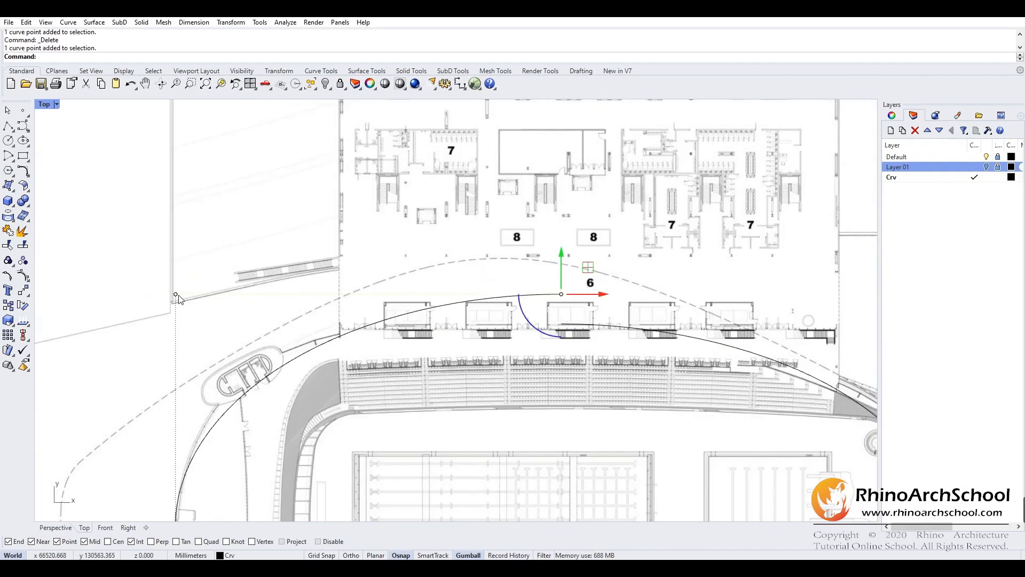
shift+click(176, 295)
drag(561, 297, 562, 320)
scroll(569, 304, down, 6)
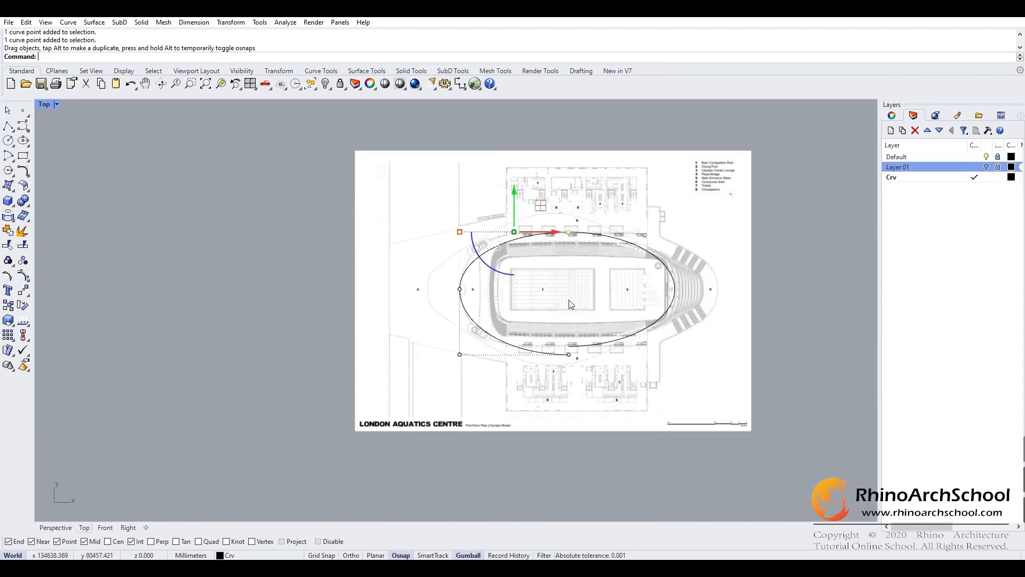
- Move the left curve's lower end and corner control points up together, snapping to the right curve's lower end
scroll(569, 304, up, 6)
click(560, 380)
shift+click(248, 381)
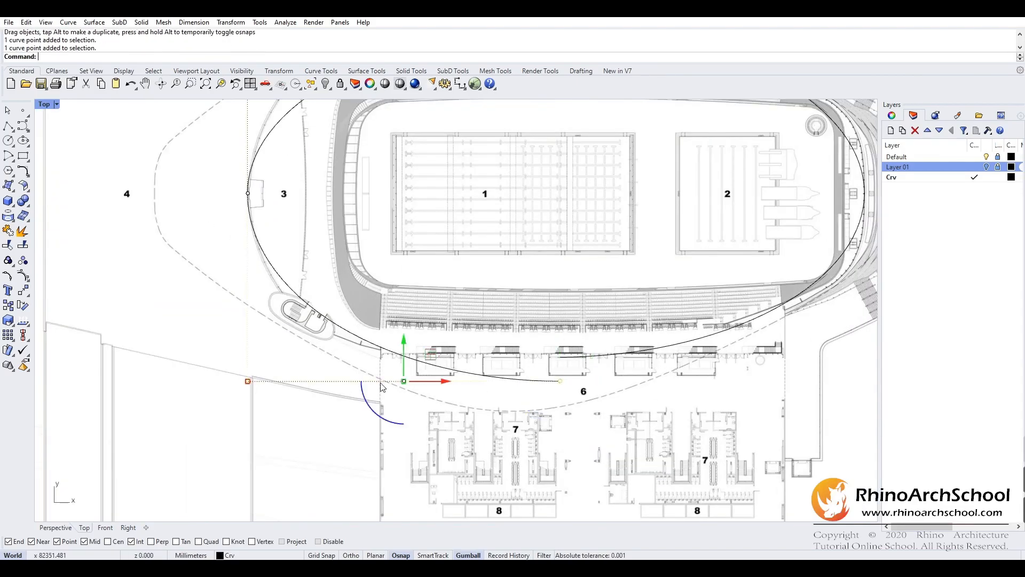
scroll(531, 379, up, 3)
drag(552, 384, 551, 336)
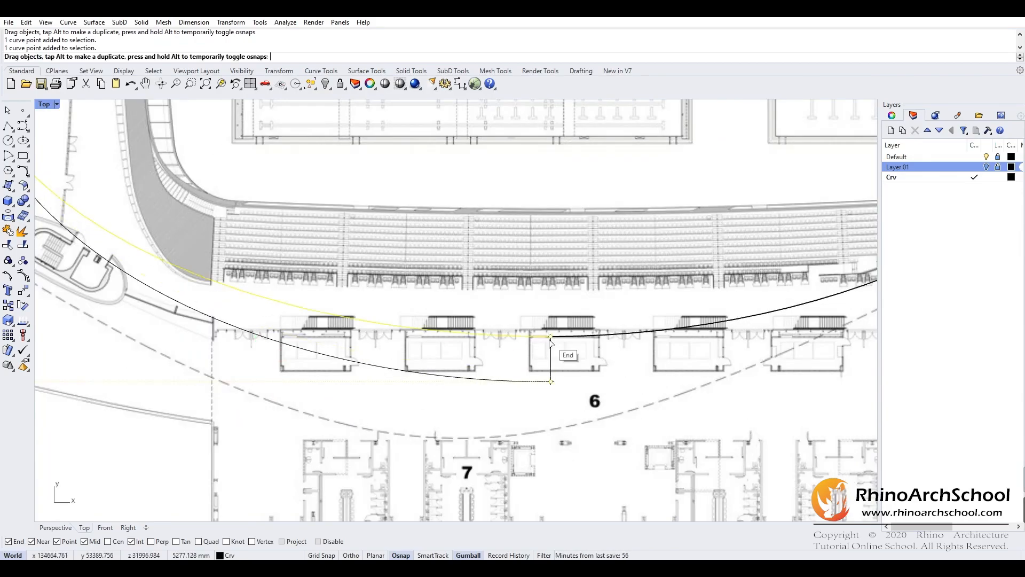
click(551, 322)
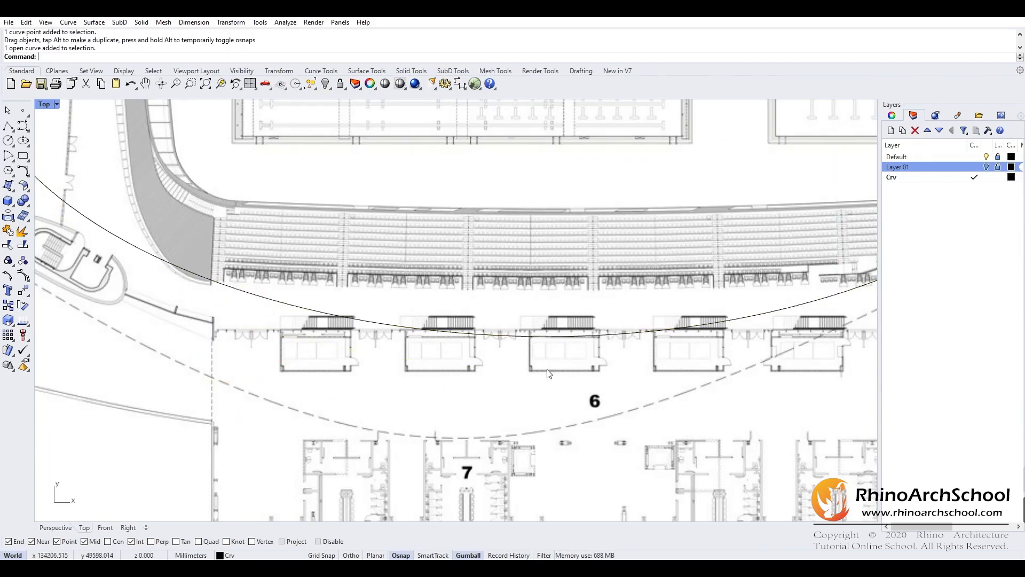
- Join the left and right half-ellipses into one closed outline curve
scroll(549, 372, down, 5)
drag(687, 124, 276, 443)
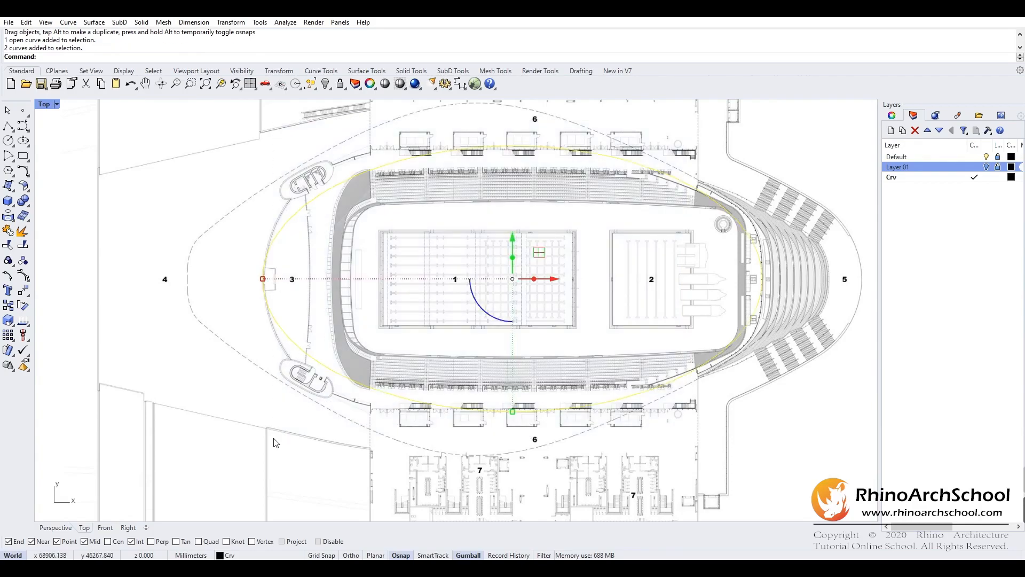
key(Return)
right_drag(480, 294, 420, 340)
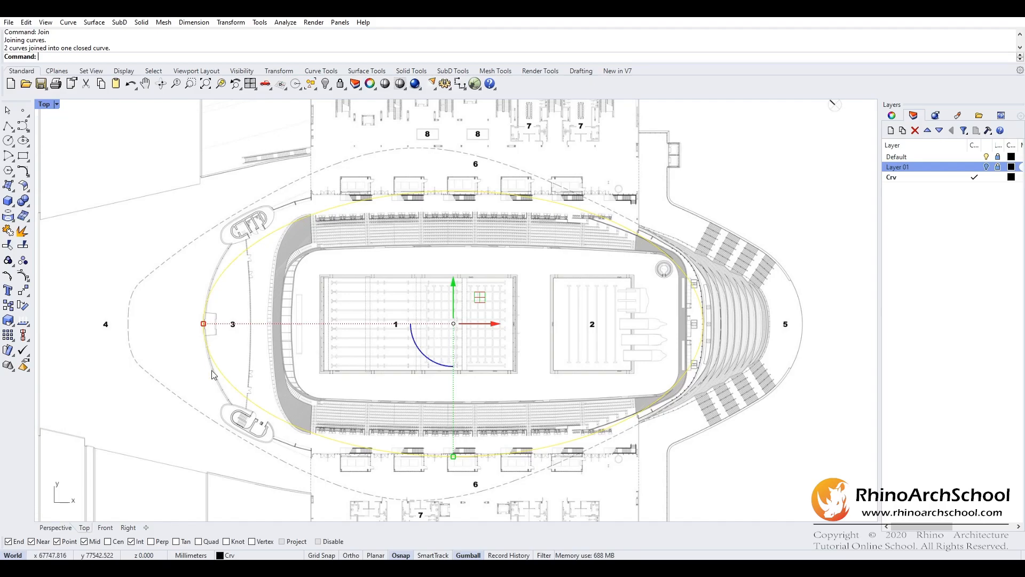
- Show the roof on Layer 01 and hide the Default layer's drawings in the perspective view
double_click(45, 104)
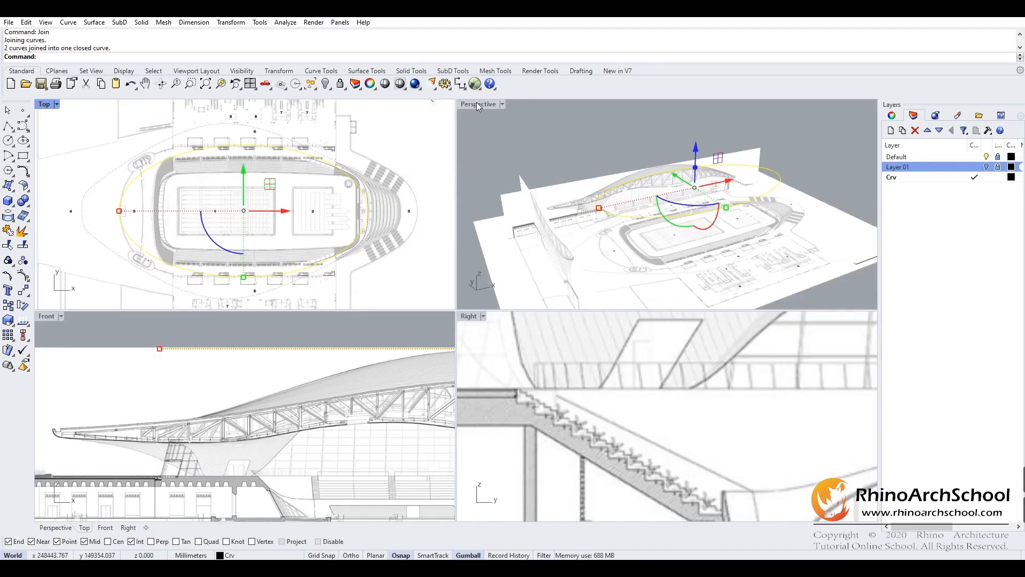
double_click(476, 103)
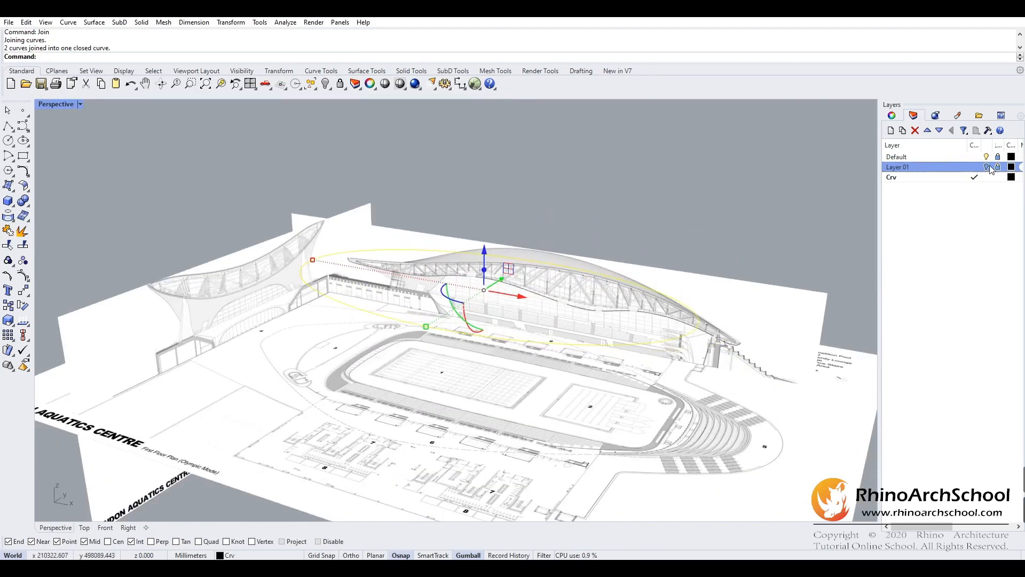
click(987, 167)
click(987, 157)
- Lower the closed outline curve vertically to the base of the roof, at a height of about 7666 mm
right_drag(483, 267, 517, 216)
drag(505, 234, 512, 304)
right_drag(512, 304, 529, 282)
double_click(56, 104)
right_drag(402, 430, 217, 383)
right_drag(338, 387, 396, 364)
scroll(391, 372, down, 2)
drag(397, 363, 397, 368)
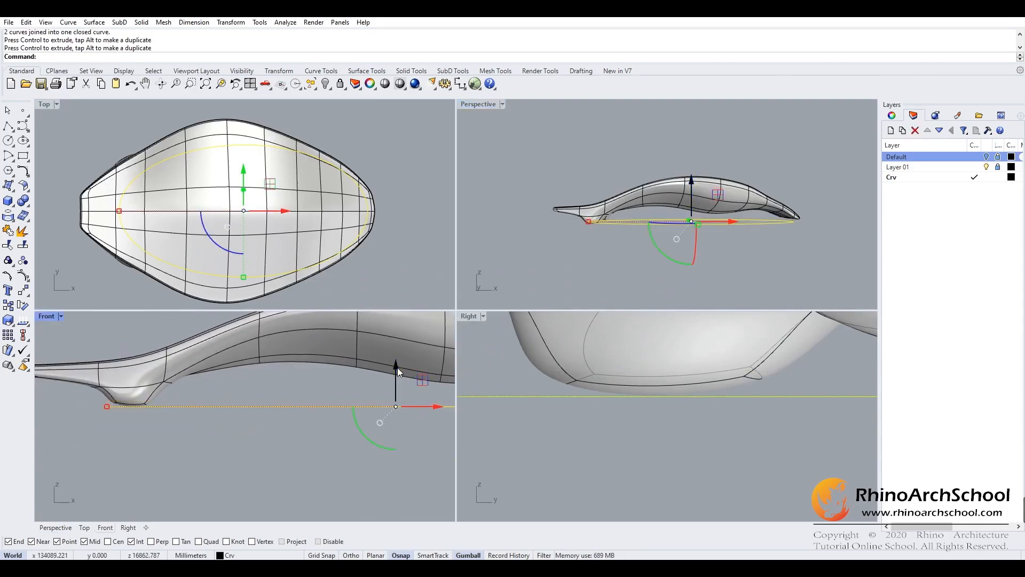
- Enlarge the perspective view and set its display mode to Rendered
double_click(483, 103)
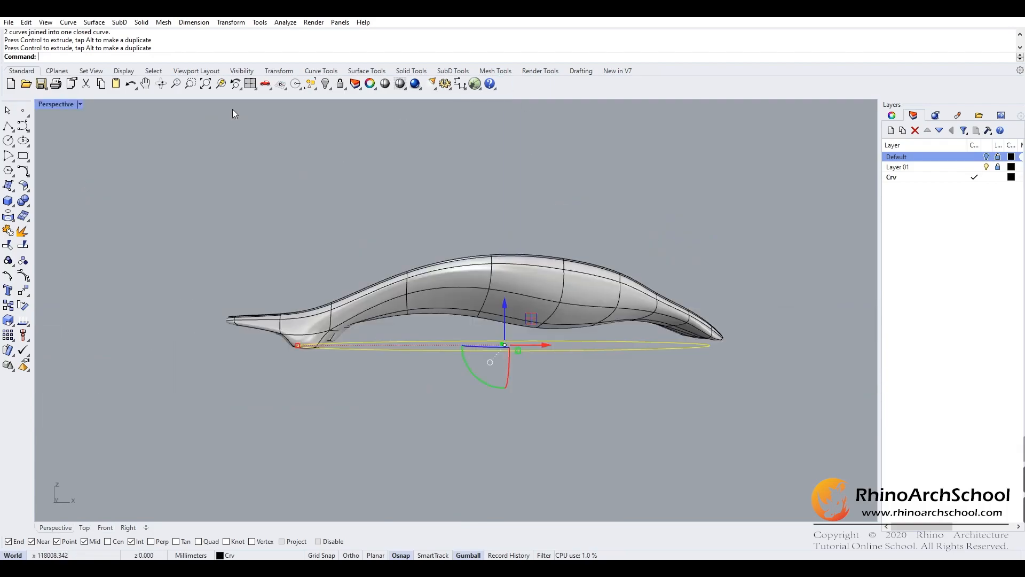
click(80, 104)
click(84, 158)
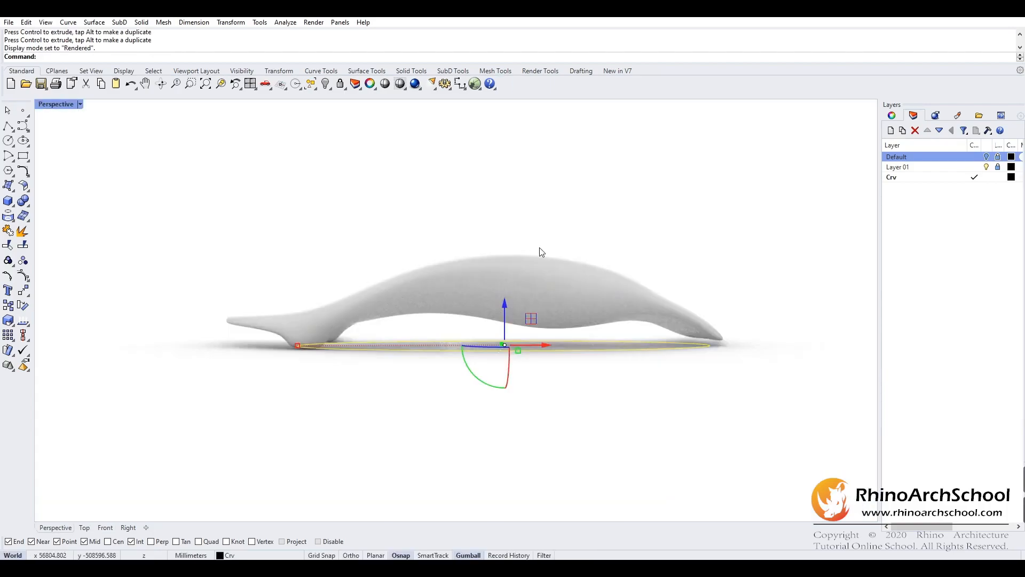
- Offset the closed outline curve inward by 3500 mm
right_drag(568, 252, 502, 248)
click(517, 331)
text(Offset)
key(Return)
right_drag(498, 385, 486, 398)
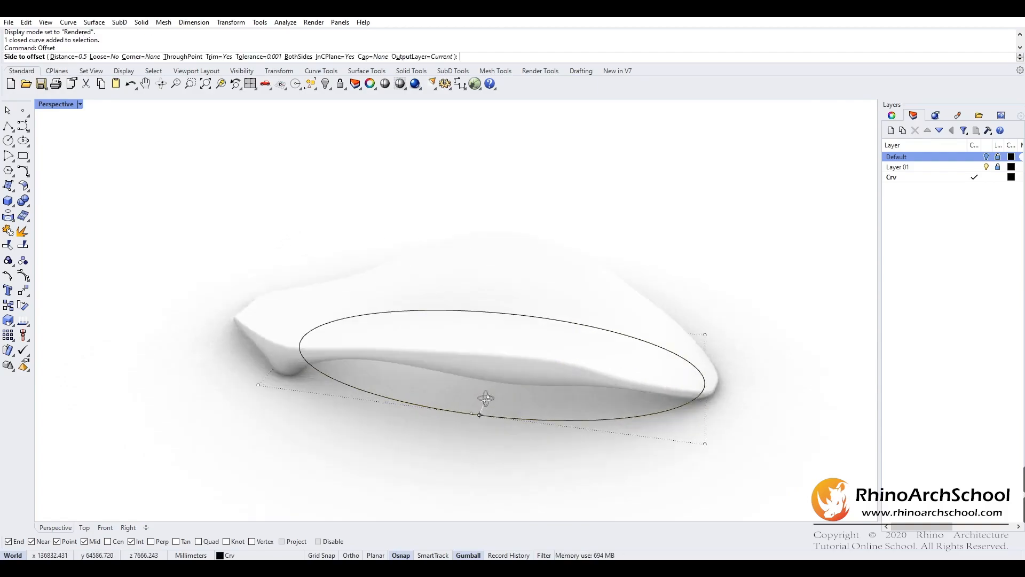
scroll(484, 396, up, 6)
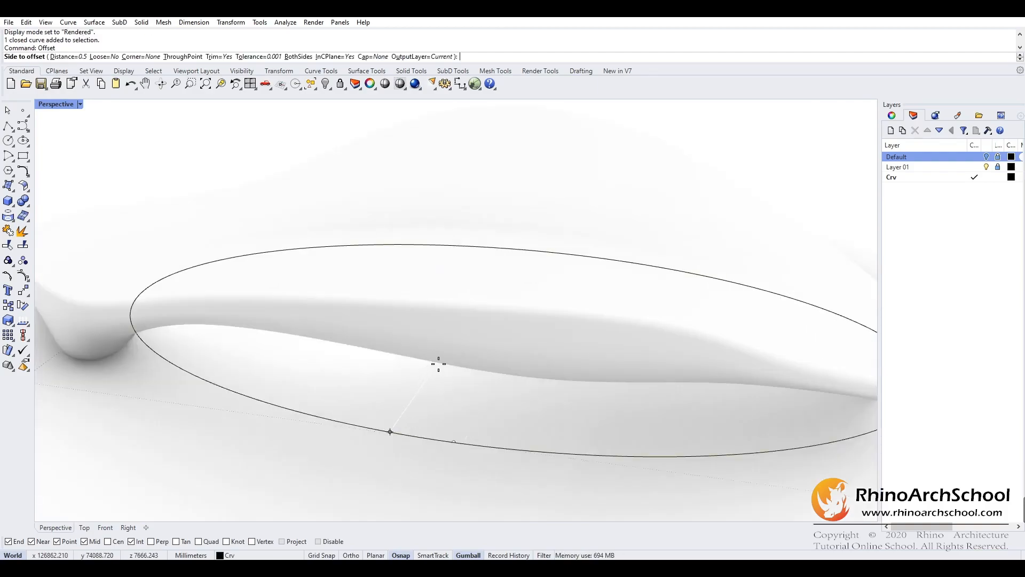
right_drag(438, 363, 448, 364)
text(5000)
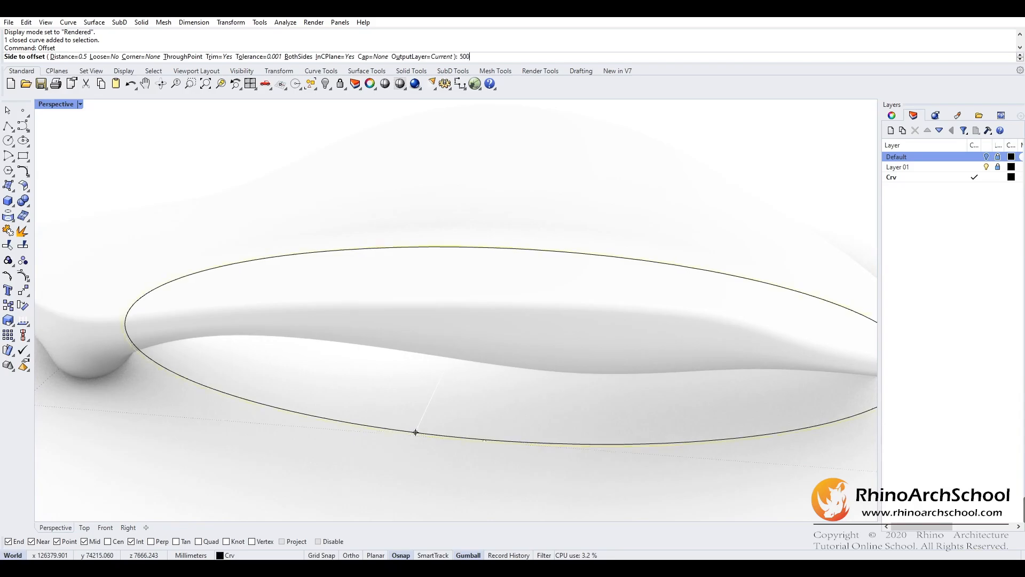
key(BackSpace)
key(BackSpace)
key(BackSpace)
text(00)
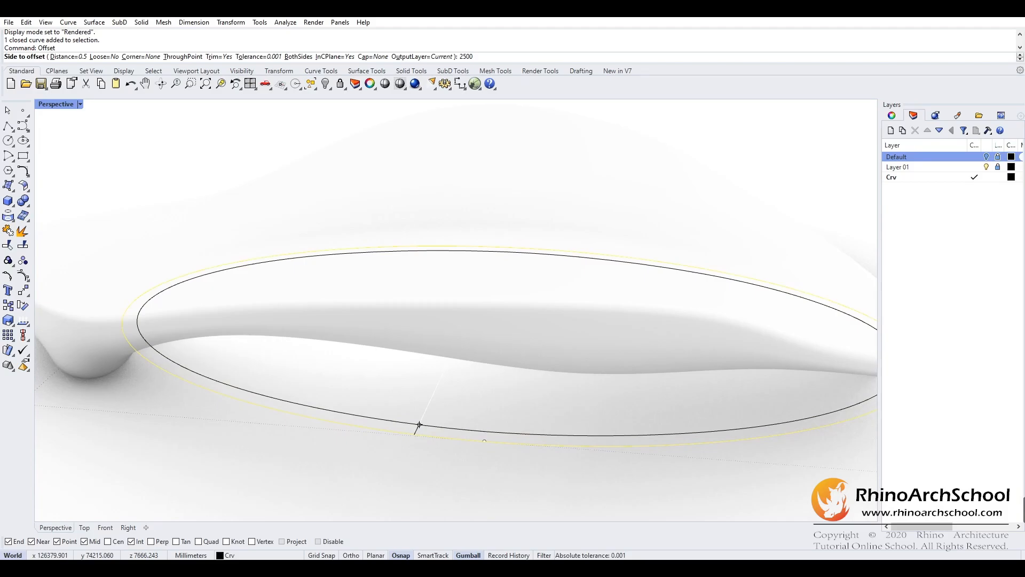
key(BackSpace)
key(BackSpace)
key(BackSpace)
text(3500)
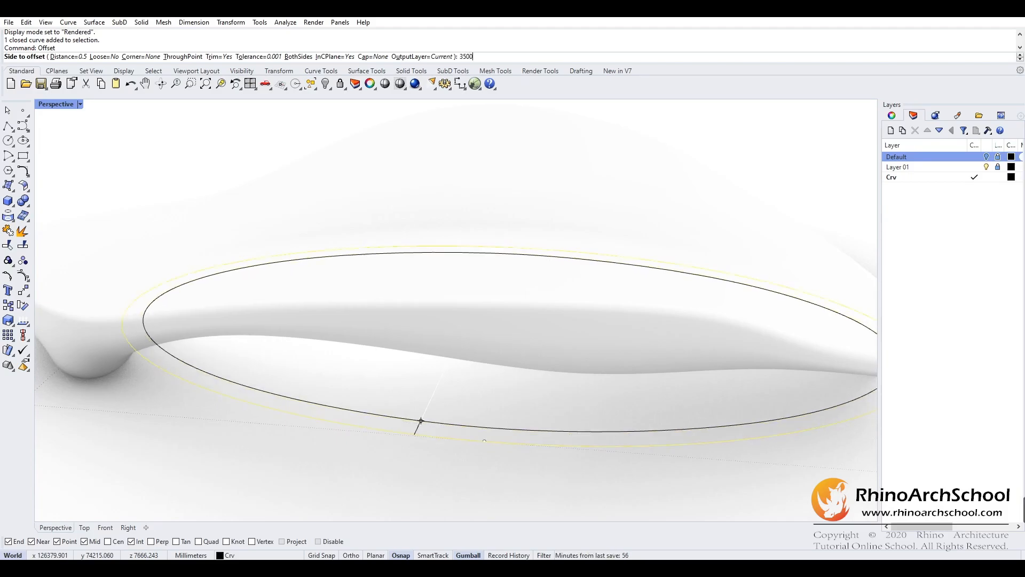
key(Return)
scroll(447, 361, down, 6)
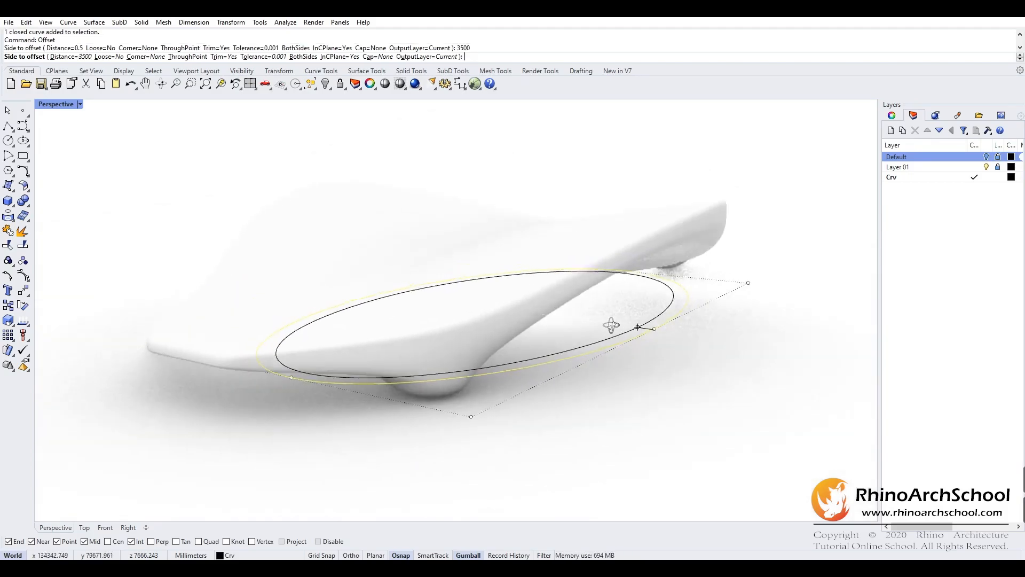
right_drag(639, 317, 624, 301)
click(625, 319)
- Raise the inner offset curve vertically until it sits above most of the roof
shift+click(625, 319)
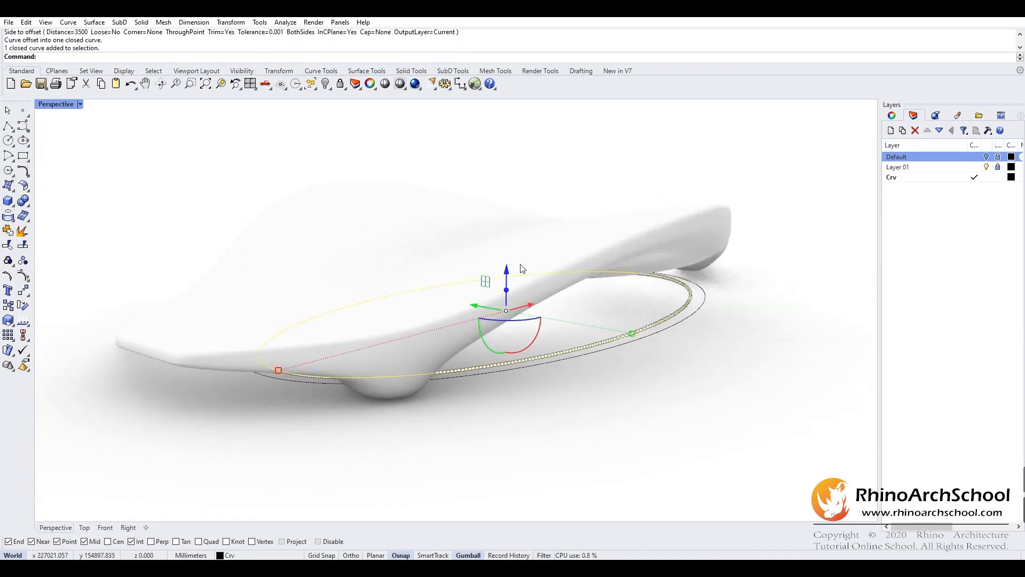
drag(511, 273, 517, 172)
right_drag(527, 172, 521, 288)
right_drag(677, 307, 606, 286)
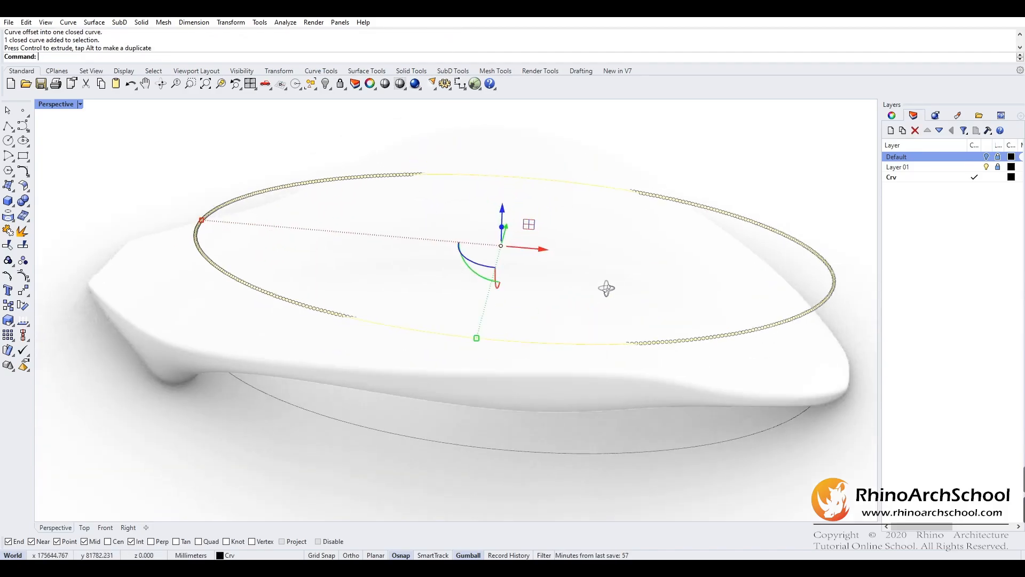
key(Escape)
- Select the upper and lower outline curves, and hide the roof on Layer 01
right_drag(569, 373, 470, 311)
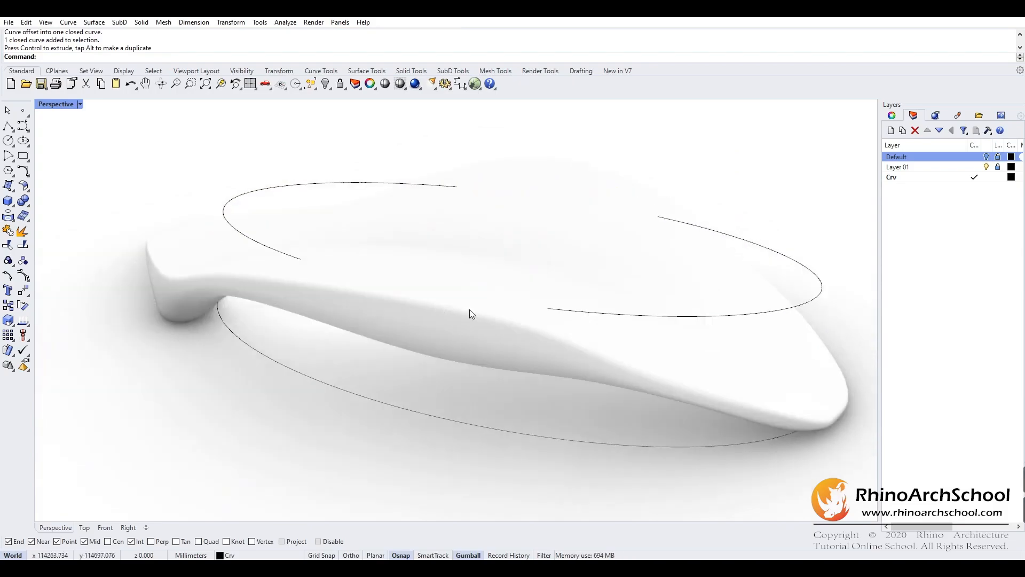
click(681, 320)
shift+click(594, 435)
right_drag(600, 402, 547, 366)
click(977, 199)
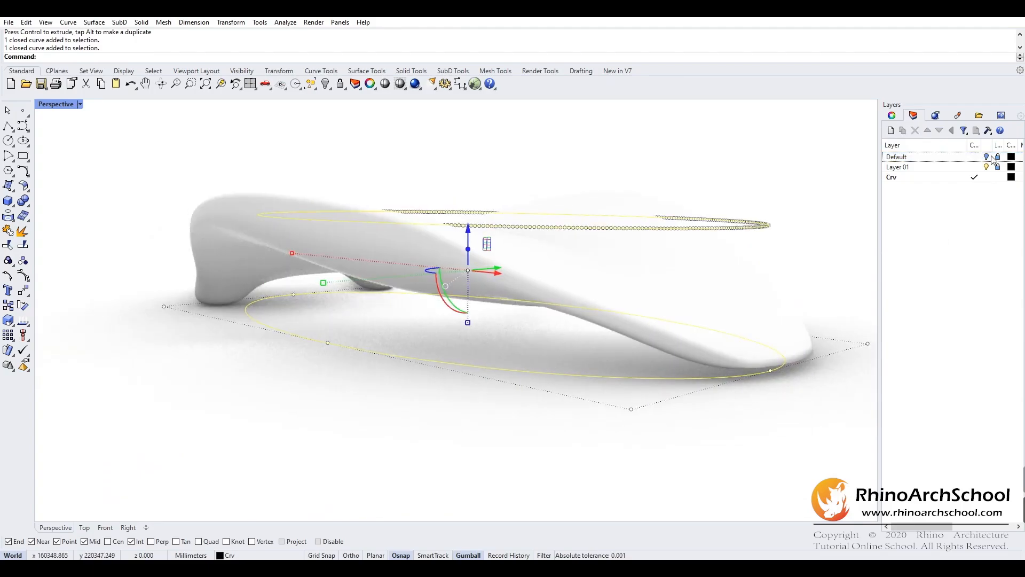
click(986, 167)
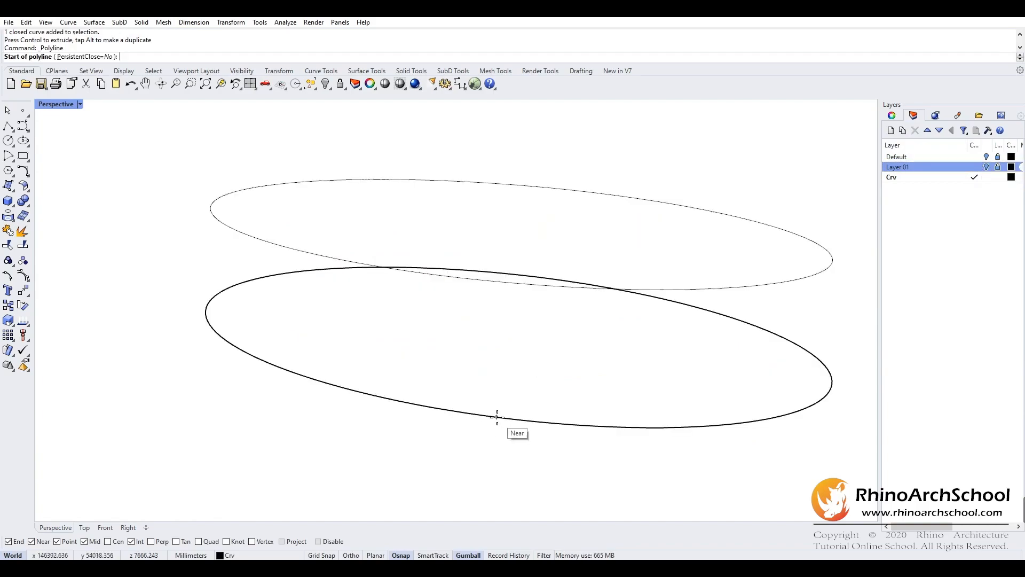
- Draw a straight polyline joining the two outline curves between their right-end midpoints
double_click(56, 105)
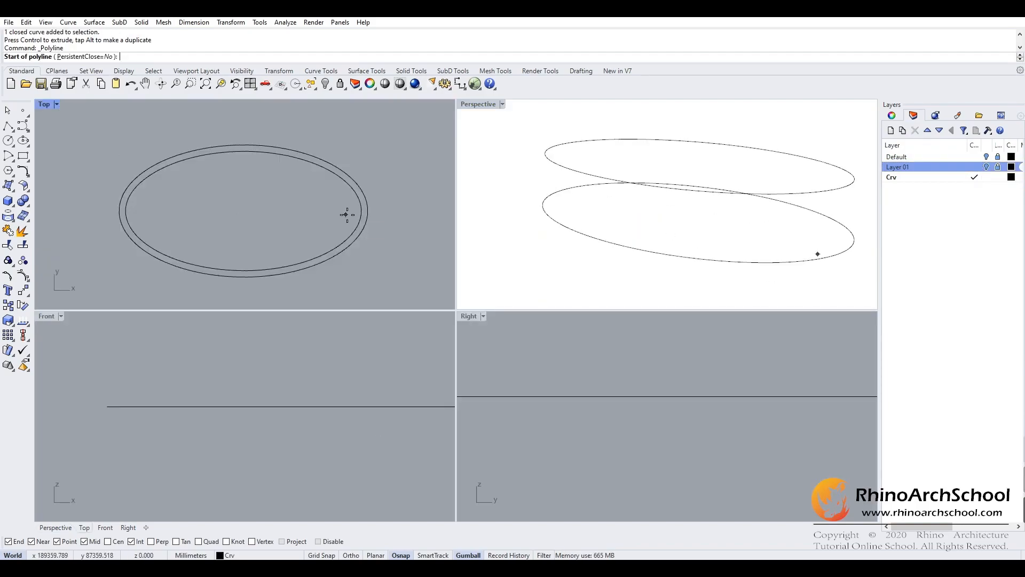
click(368, 211)
scroll(368, 210, up, 5)
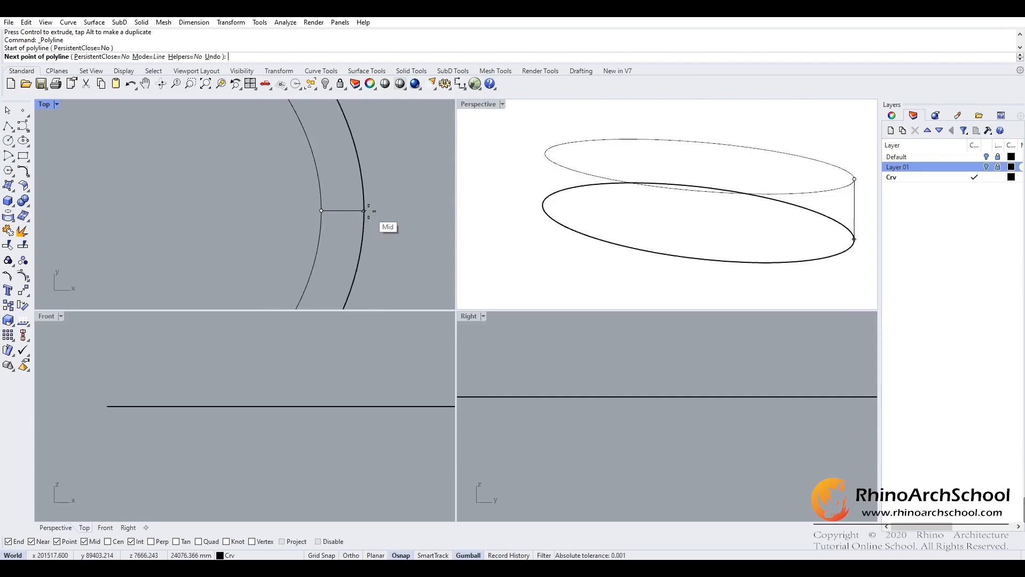
click(367, 211)
key(Return)
mouse_move(720, 160)
right_down()
mouse_move(749, 137)
mouse_move(733, 149)
right_up()
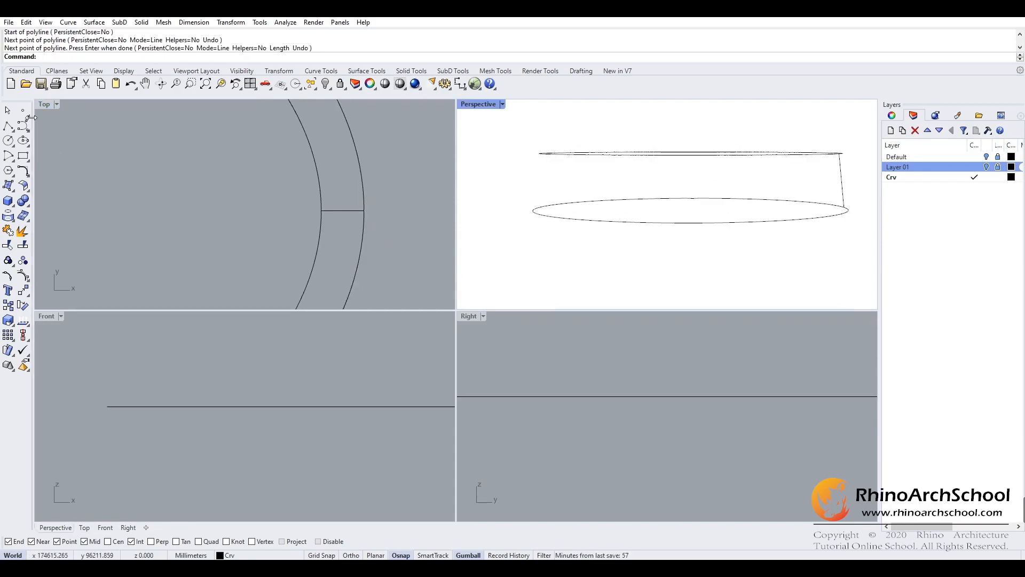
double_click(476, 104)
right_drag(476, 107, 488, 256)
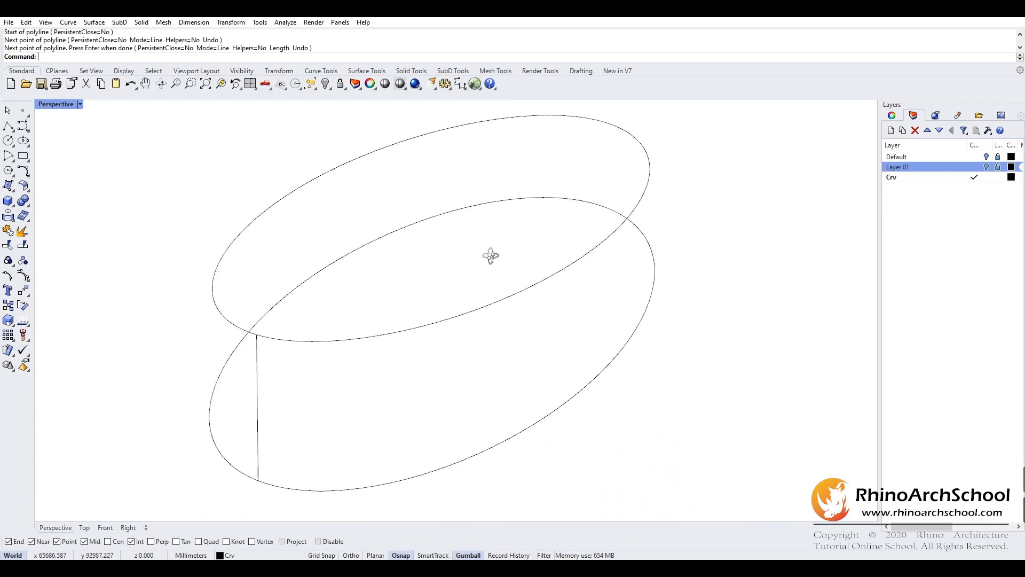
key(Return)
right_drag(571, 256, 217, 252)
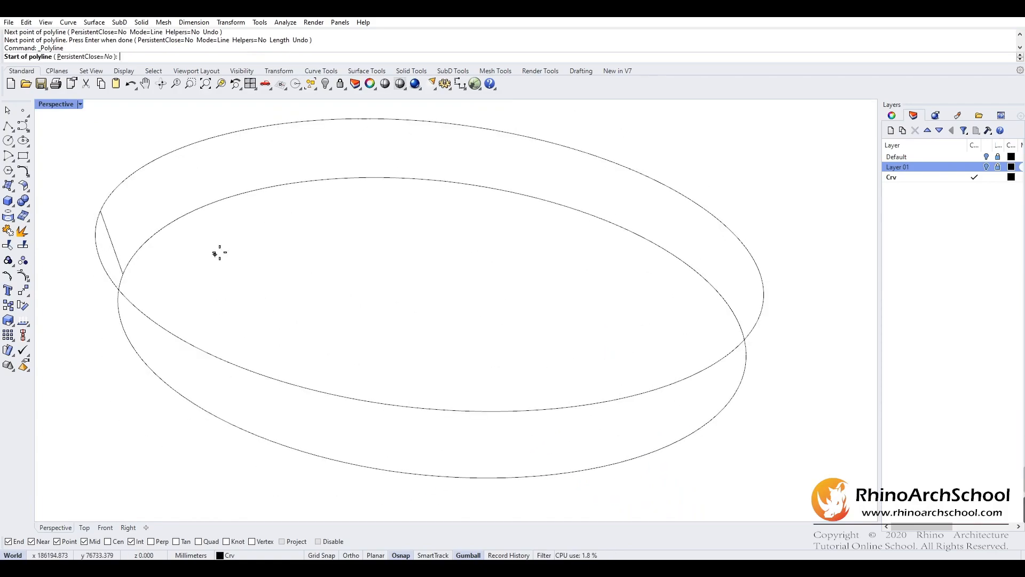
click(764, 294)
right_drag(763, 293, 445, 446)
key(Escape)
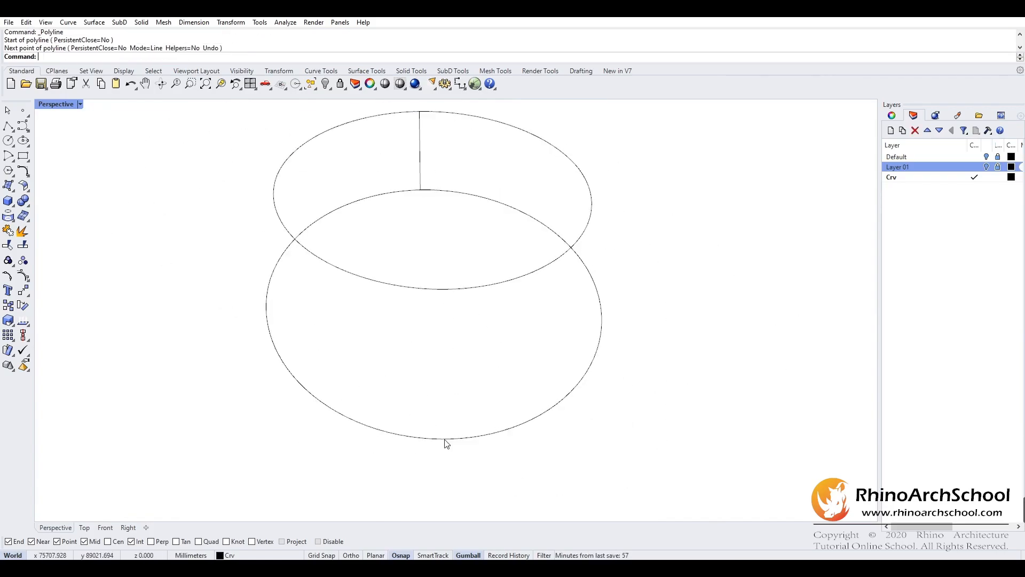
- Start an Offset of the line joining the two outline curves, set to both sides with a Flat cap
double_click(56, 104)
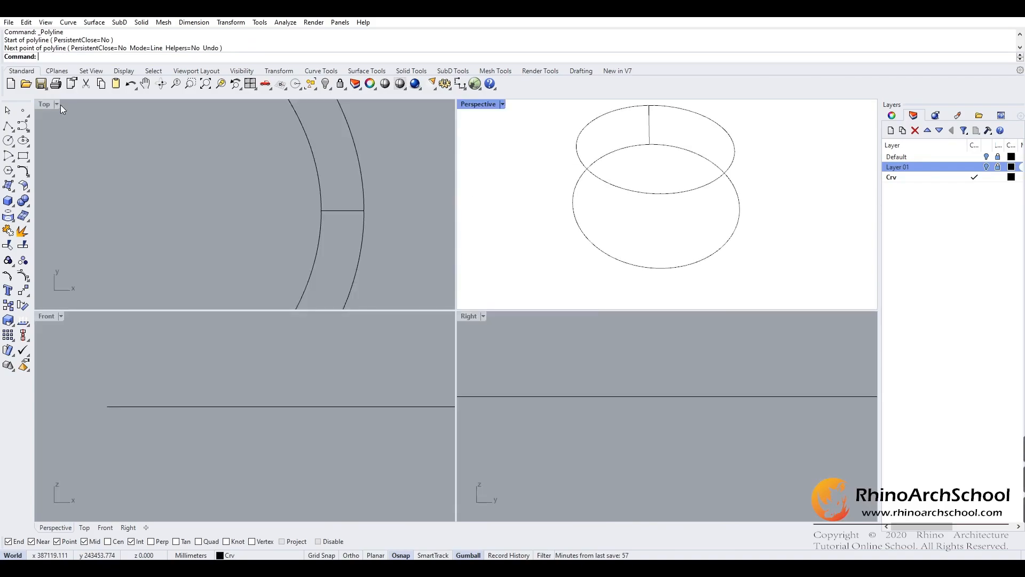
click(345, 206)
scroll(345, 207, down, 3)
double_click(478, 104)
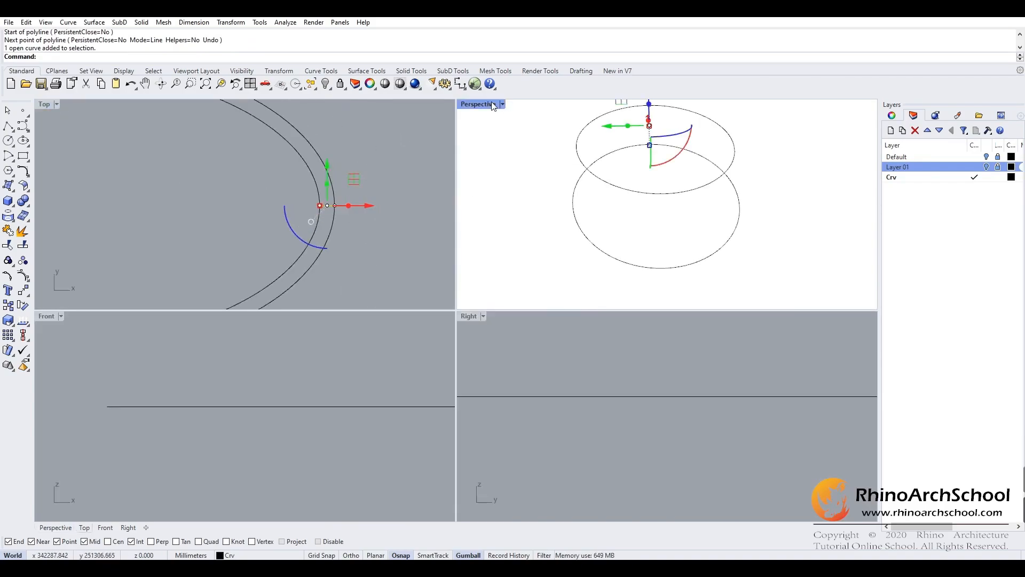
right_drag(512, 184, 452, 331)
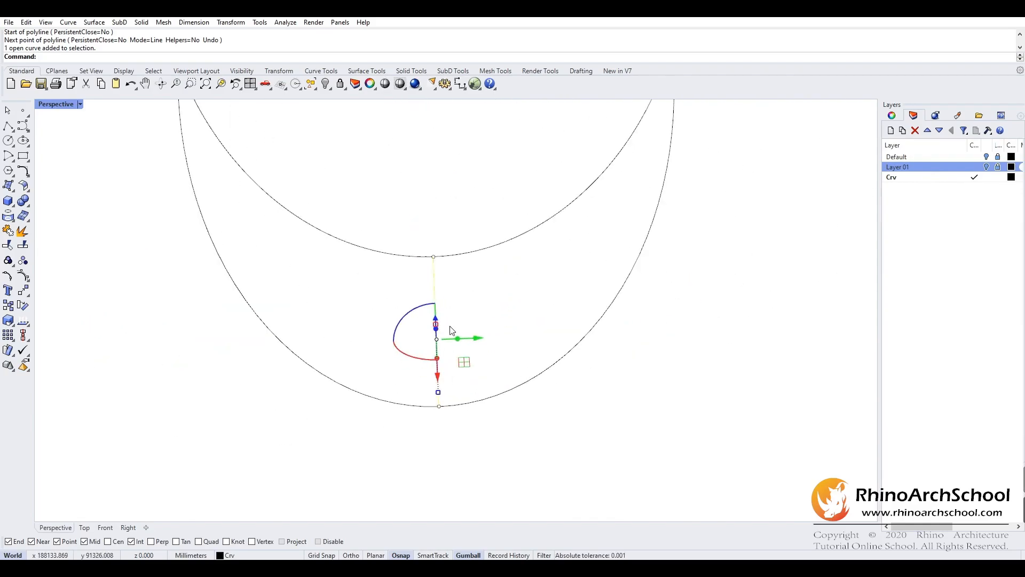
text(Offset)
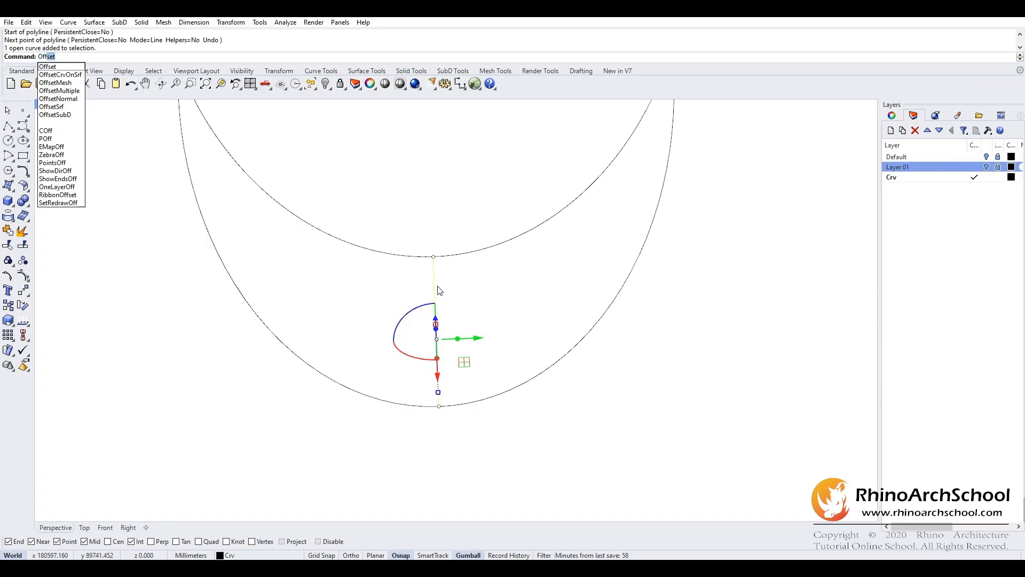
key(Return)
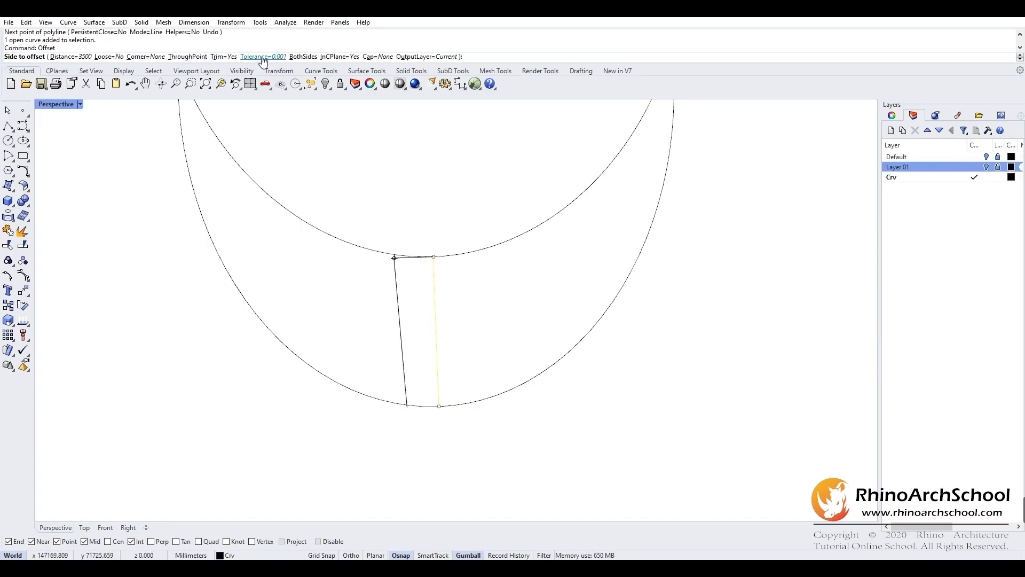
click(303, 56)
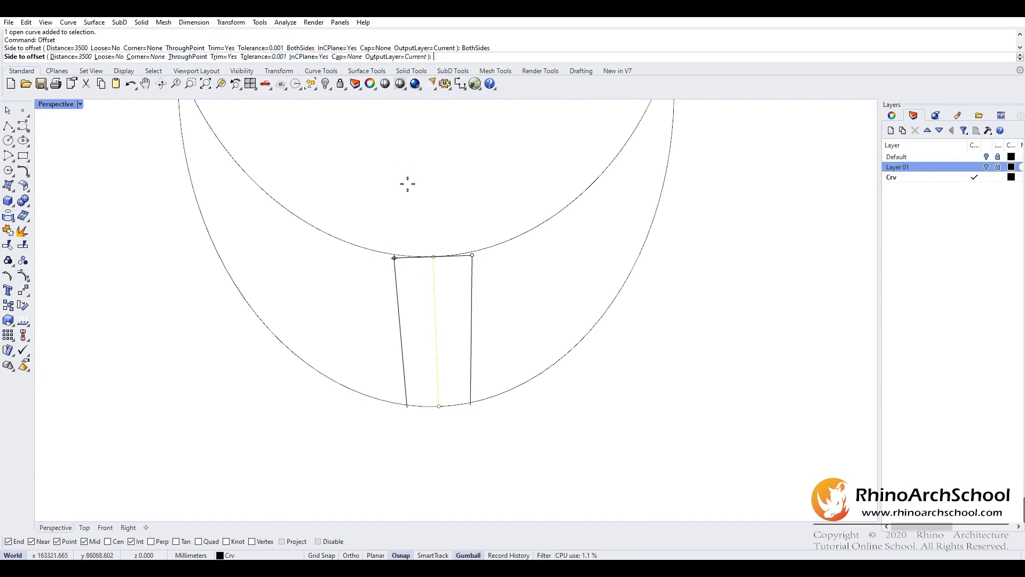
click(355, 57)
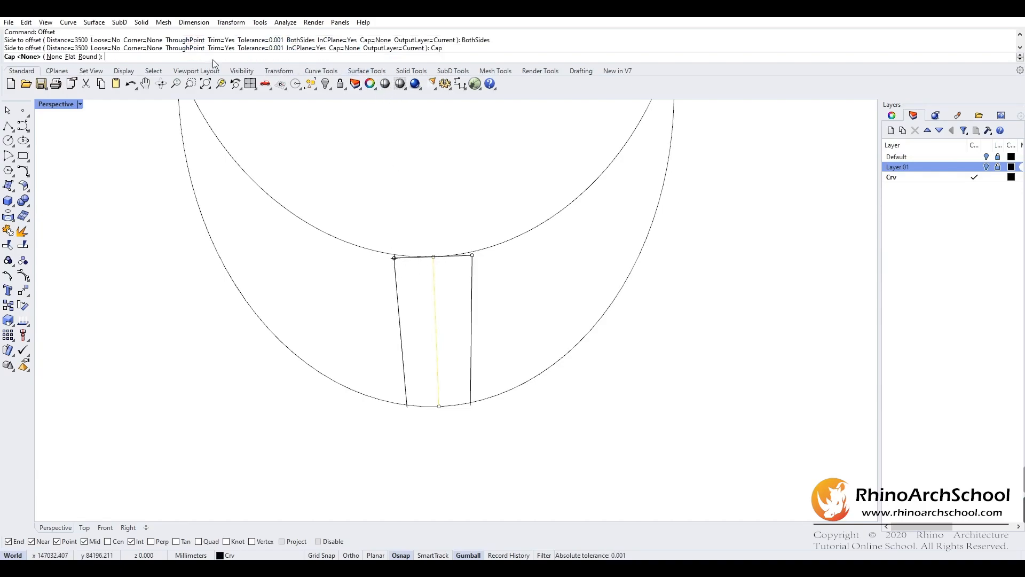
click(69, 56)
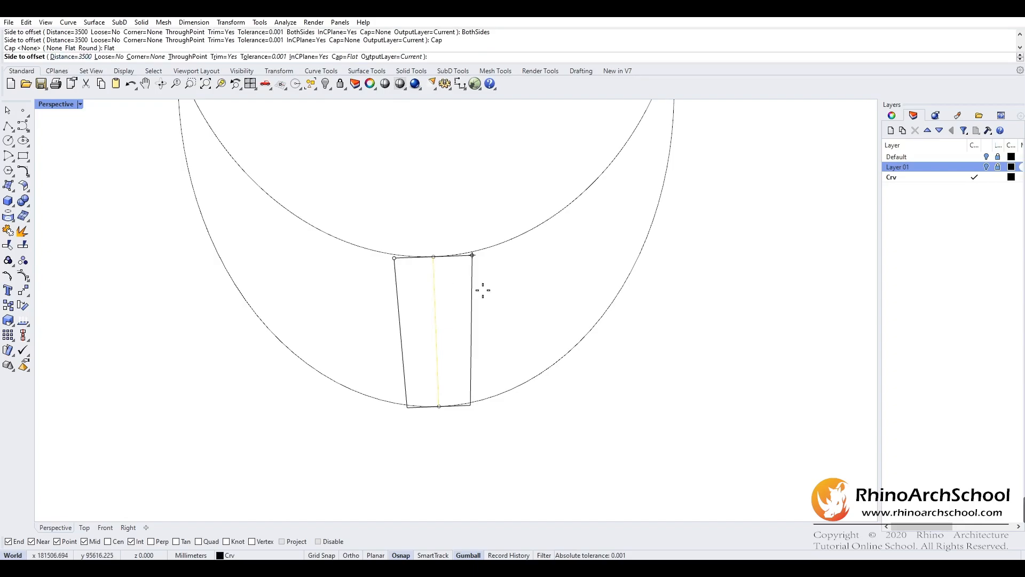
- Set the offset distance to 100 mm and create the closed narrow profile around the joining line
text(50)
key(BackSpace)
key(BackSpace)
text(100)
key(BackSpace)
key(BackSpace)
key(BackSpace)
text(200)
right_drag(435, 256, 602, 270)
key(BackSpace)
key(BackSpace)
key(BackSpace)
text(100)
key(Return)
right_drag(602, 270, 520, 273)
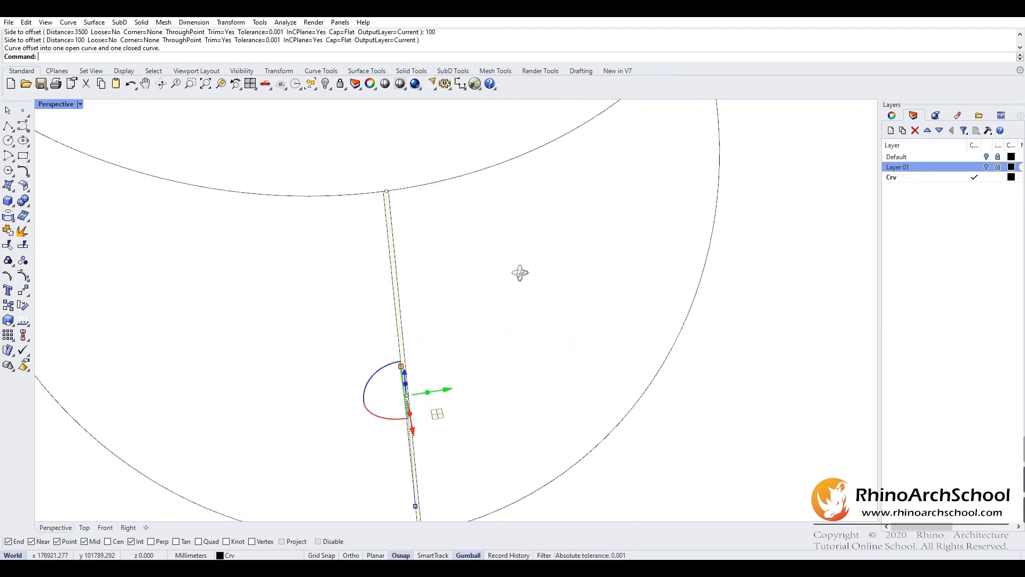
- Extrude the closed narrow profile 200 mm as a solid post, and delete the source line and profile curve
key(Delete)
click(398, 257)
scroll(402, 265, down, 2)
text(E)
key(Return)
right_drag(441, 279, 472, 283)
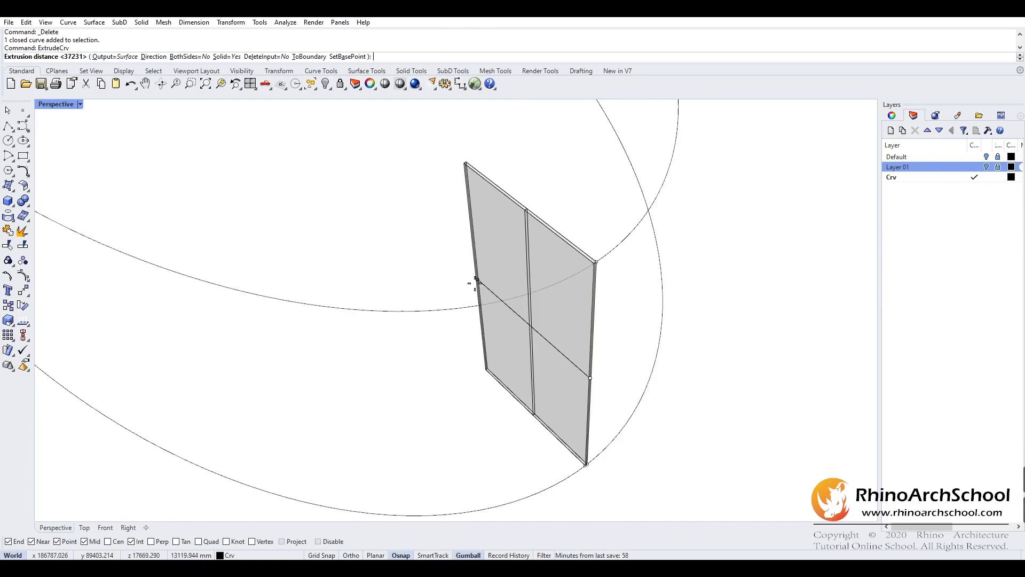
scroll(471, 283, up, 2)
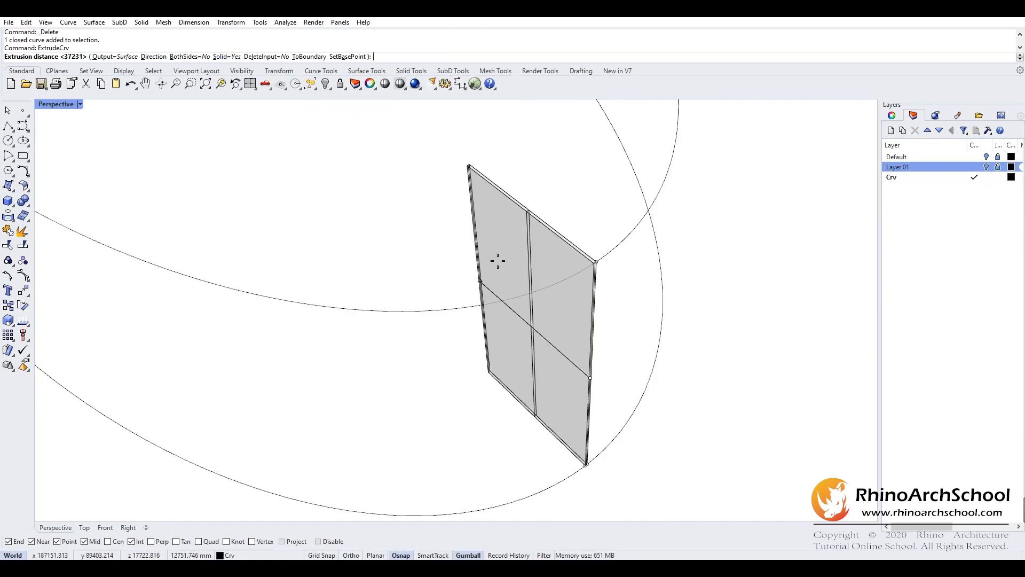
text(200)
key(Return)
right_drag(500, 265, 526, 418)
key(Delete)
- Level the post's bottom end with the lower outline curve in the Front view
click(402, 249)
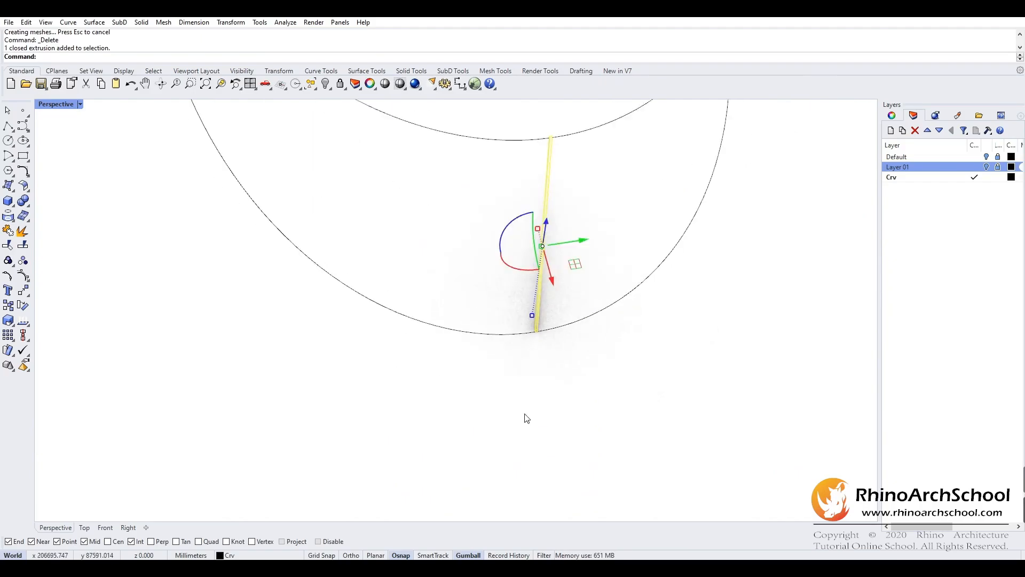
double_click(59, 104)
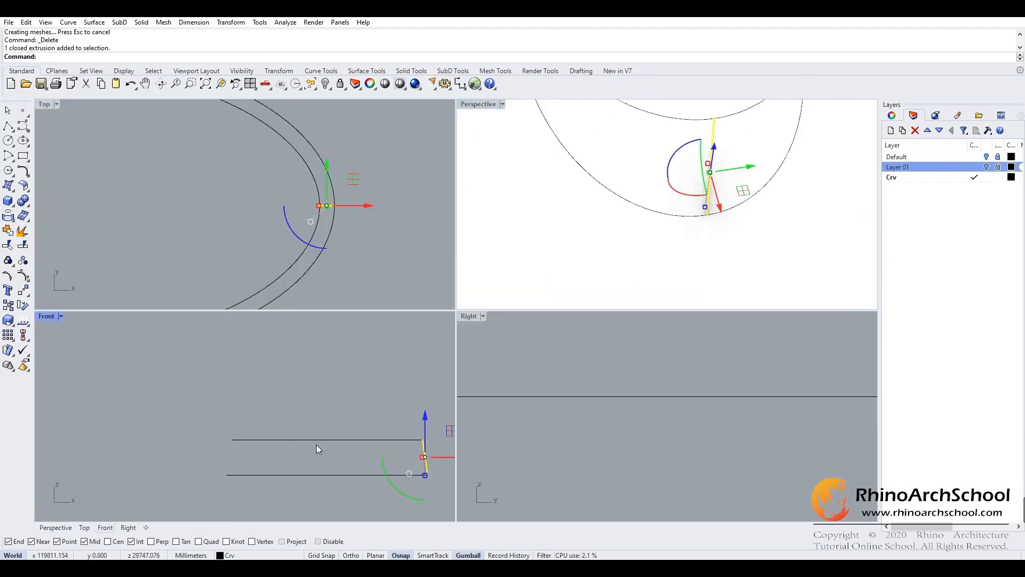
key(Escape)
scroll(368, 416, up, 8)
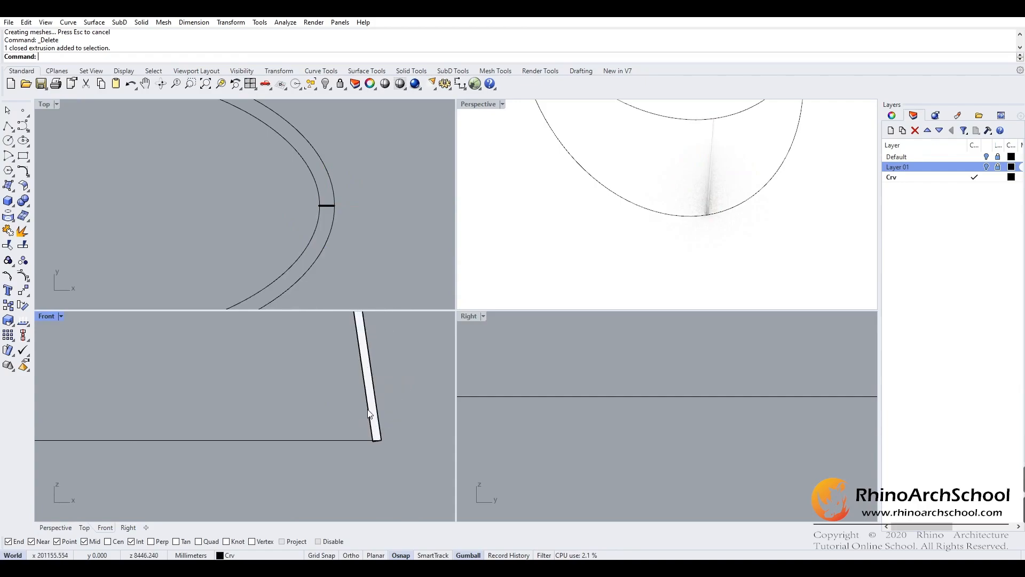
scroll(368, 416, up, 3)
click(372, 416)
scroll(369, 427, up, 3)
drag(347, 442, 331, 364)
key(ctrl+z)
scroll(312, 467, up, 2)
scroll(342, 412, up, 2)
right_drag(441, 419, 316, 431)
key(Escape)
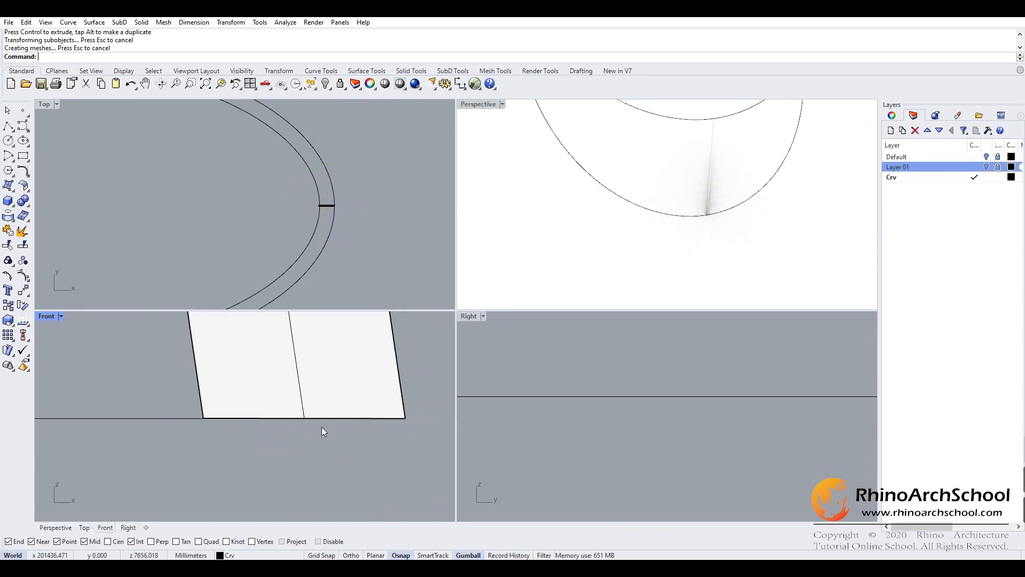
- Adjust the post's top end to the upper outline curve in the Front view
scroll(233, 383, down, 6)
right_drag(250, 361, 258, 380)
scroll(237, 427, up, 10)
ctrl+shift+drag(187, 422, 211, 373)
click(302, 447)
scroll(302, 447, down, 15)
right_drag(320, 373, 318, 391)
scroll(312, 464, up, 8)
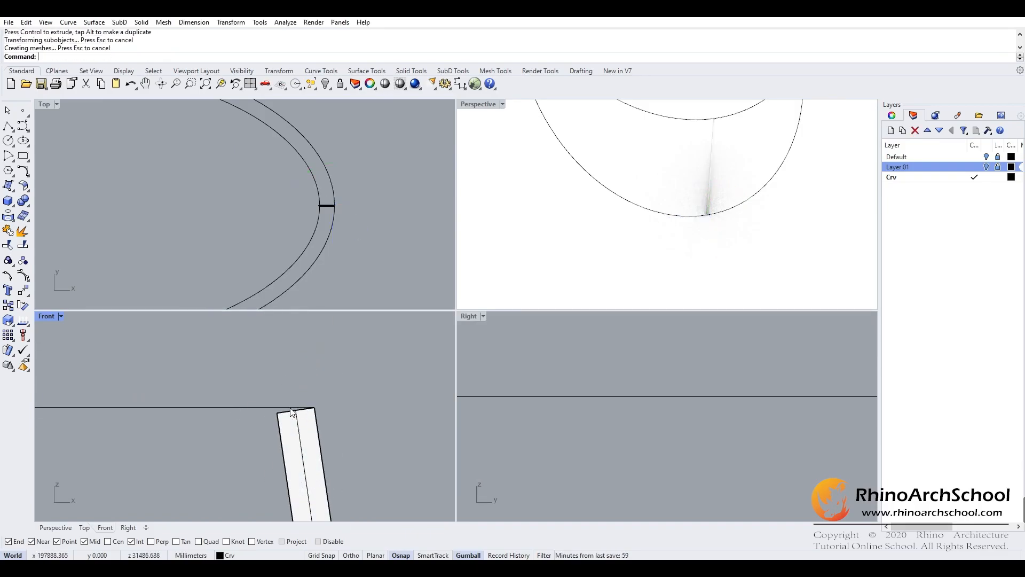
- Maximize the Perspective view and set its display mode to Shaded
double_click(487, 105)
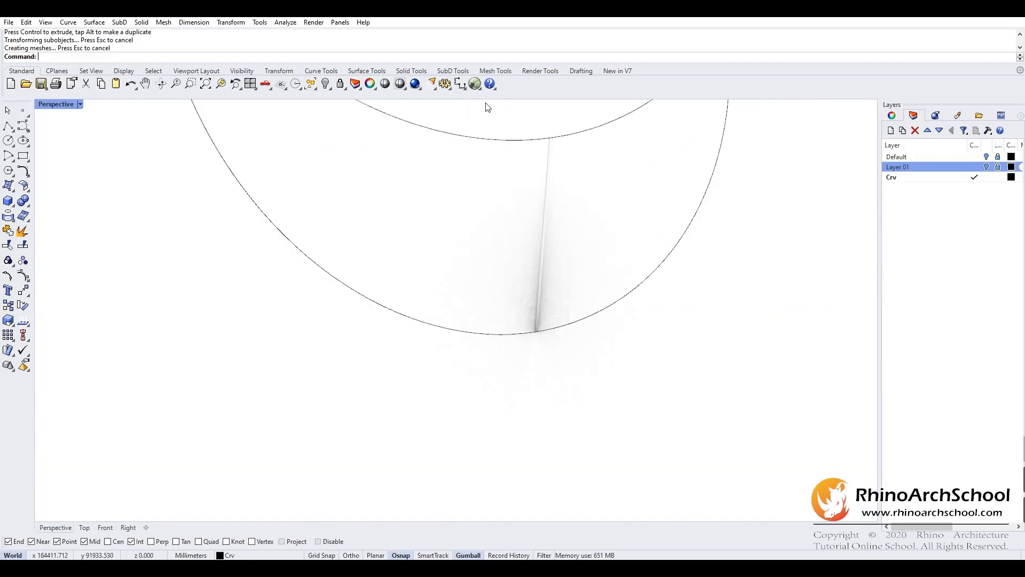
scroll(385, 305, down, 6)
right_drag(386, 304, 360, 243)
click(81, 104)
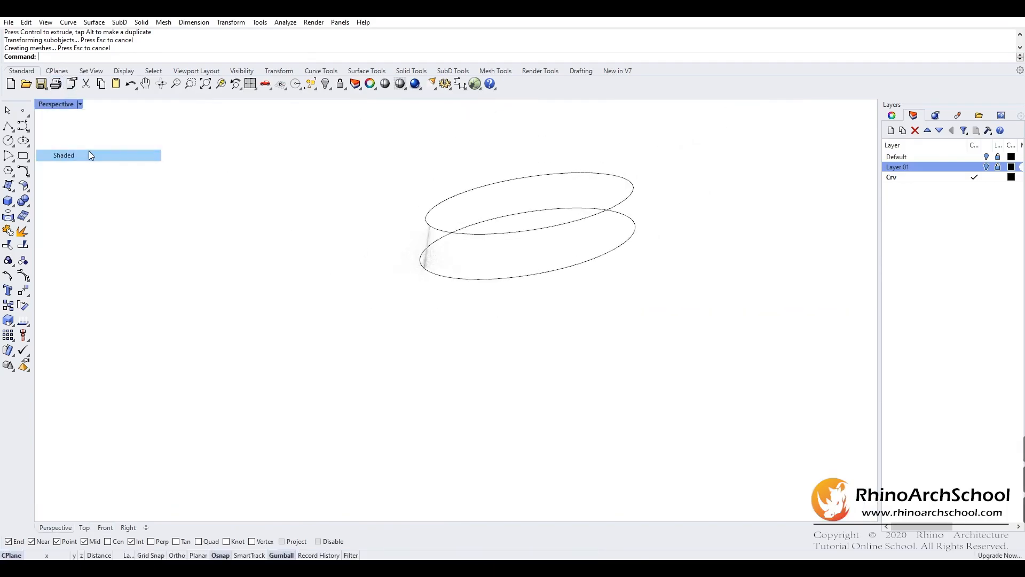
click(88, 152)
- Array the post along the lower outline curve with 75 items
scroll(434, 348, up, 5)
click(401, 372)
text(ArrayCrv)
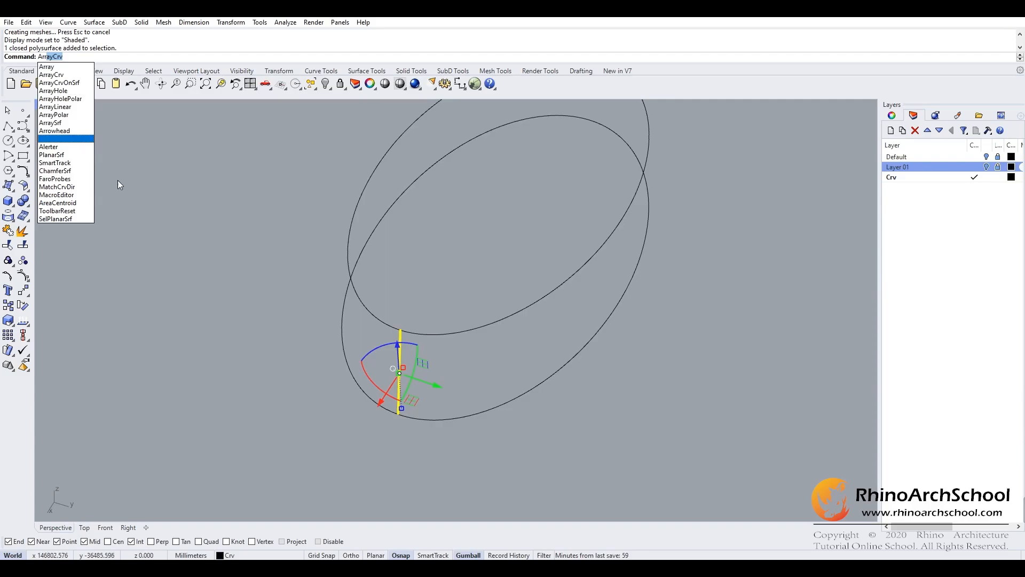
key(Escape)
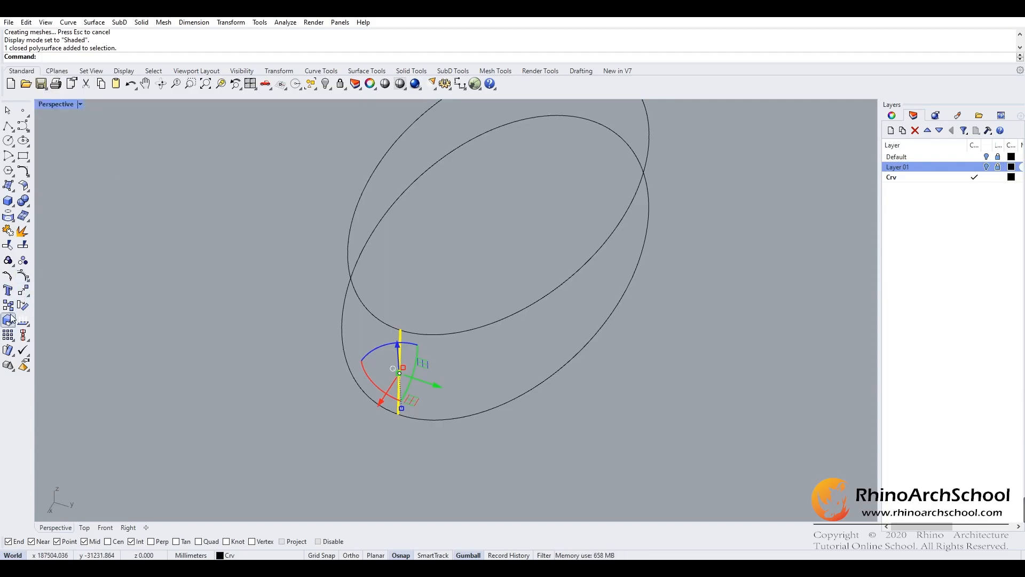
click(14, 338)
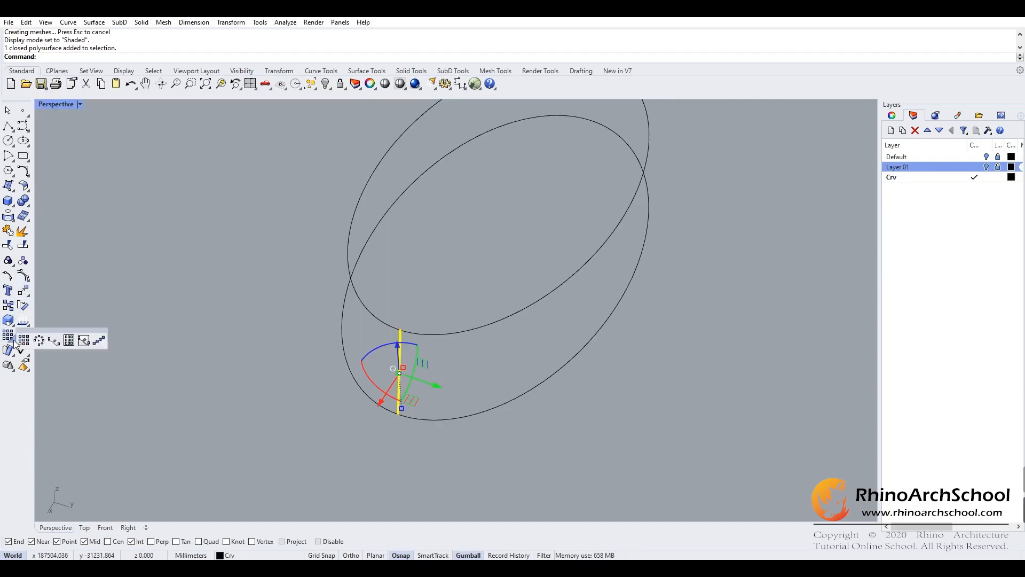
click(53, 341)
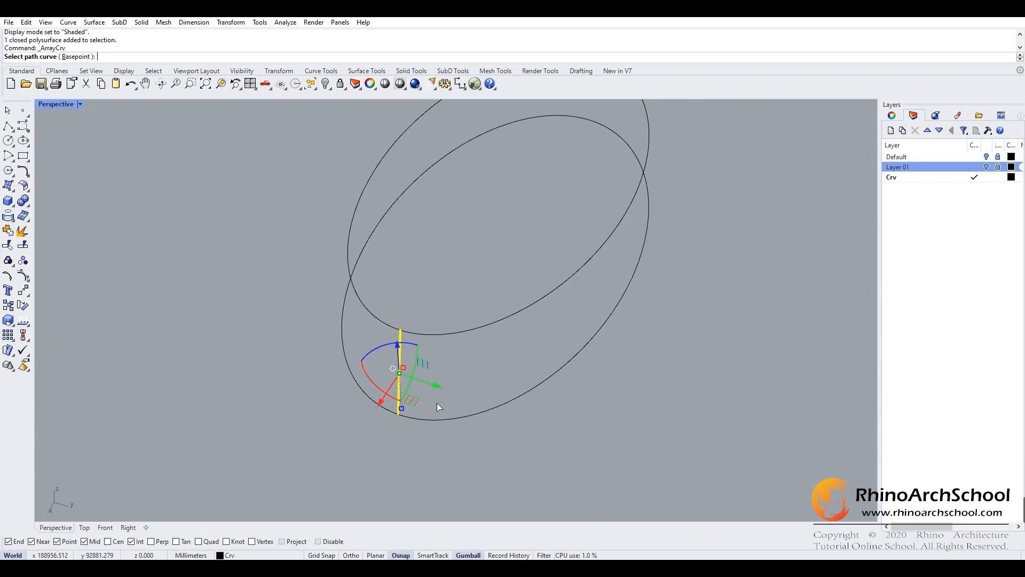
click(434, 419)
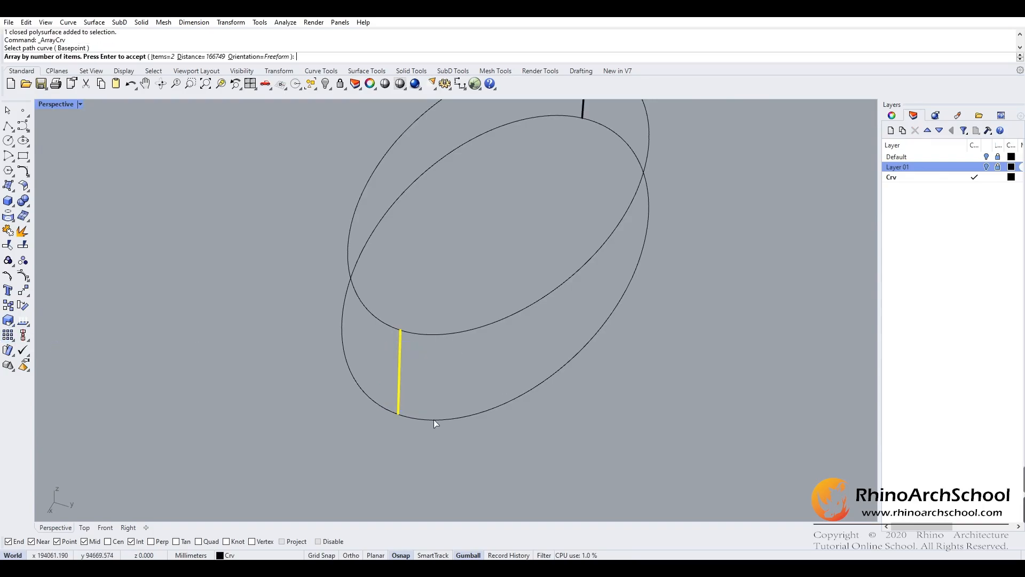
click(164, 57)
text(75)
key(Return)
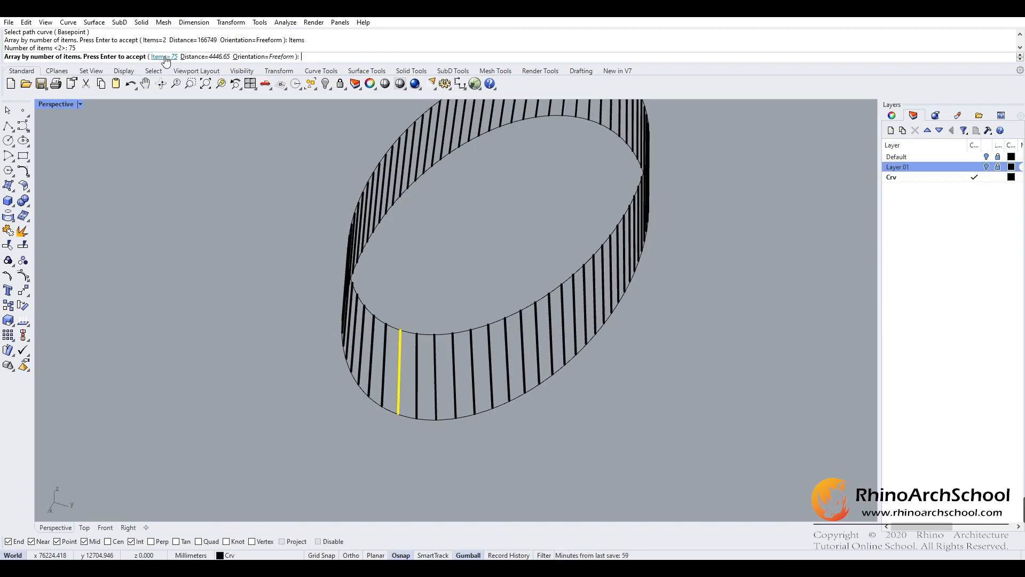
right_drag(507, 288, 254, 214)
right_drag(299, 208, 495, 303)
right_click(330, 204)
- Start a Loft between the upper and lower outline curves, accepting the seam points
click(447, 404)
click(495, 303)
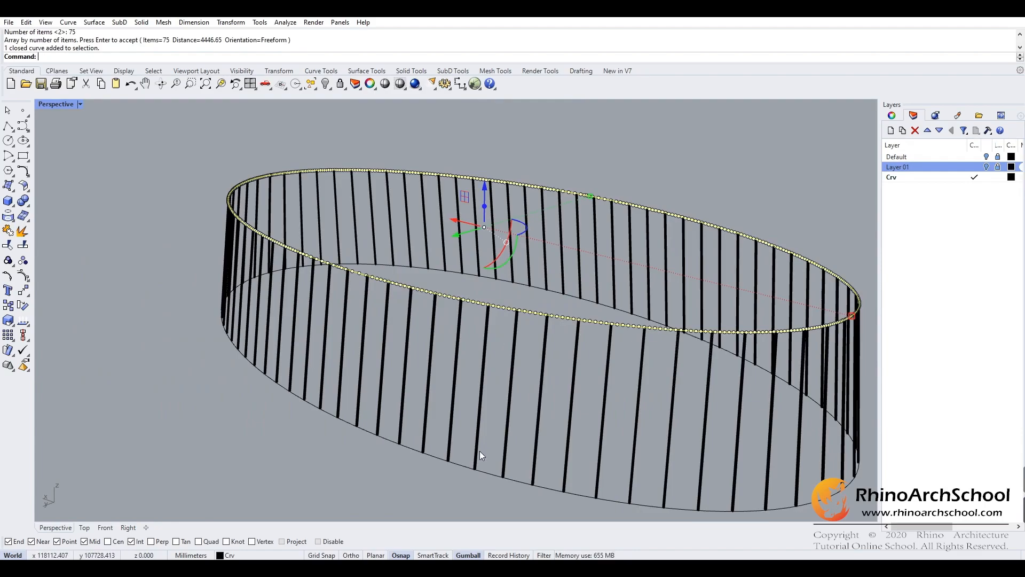
shift+click(493, 477)
key(Return)
key(Return)
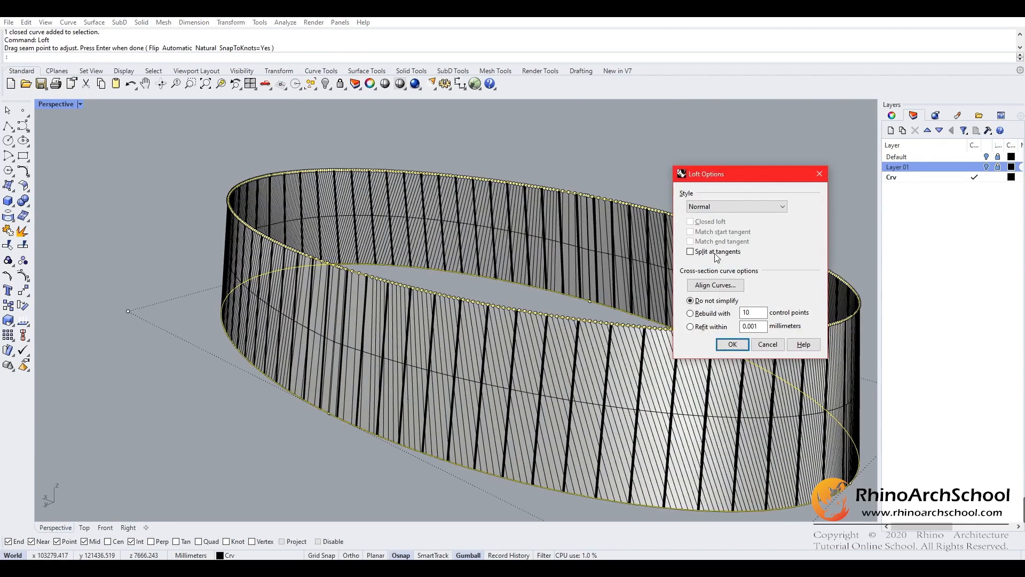
- Compare the rebuild and refit options, and create the loft with Normal style and Do not simplify
click(720, 314)
click(718, 302)
click(712, 313)
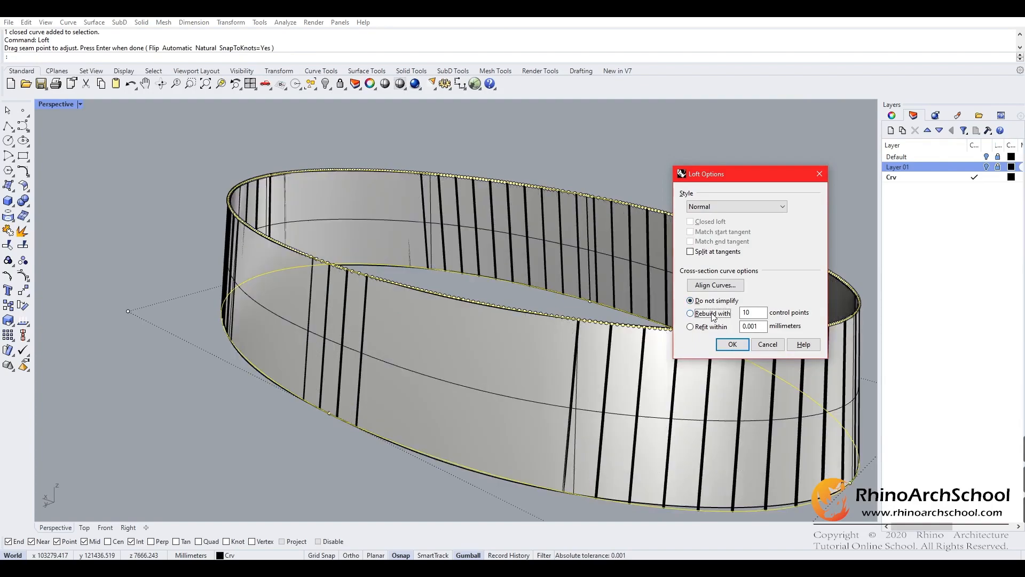
click(711, 326)
click(711, 315)
click(715, 301)
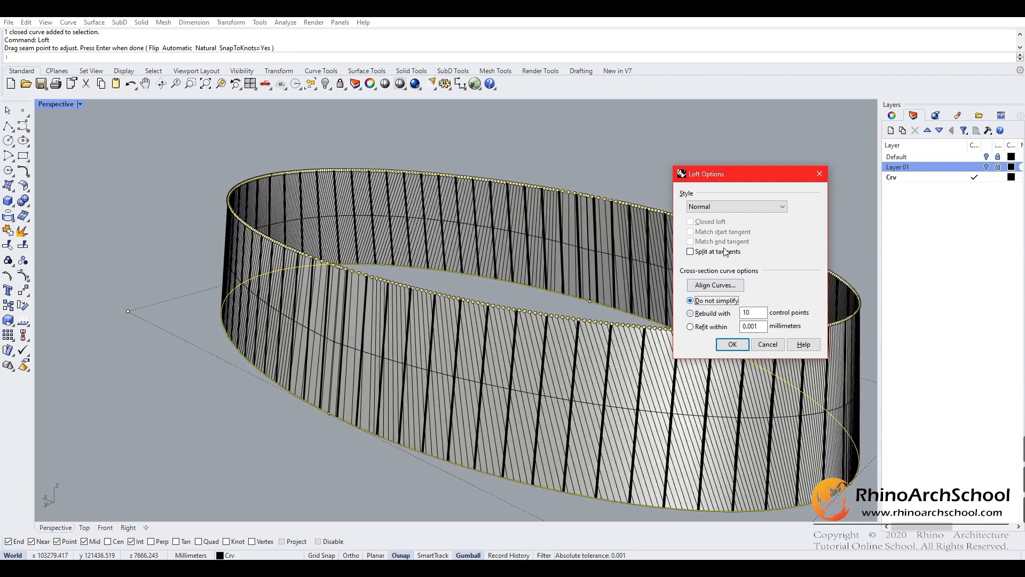
click(732, 347)
right_drag(703, 182, 630, 211)
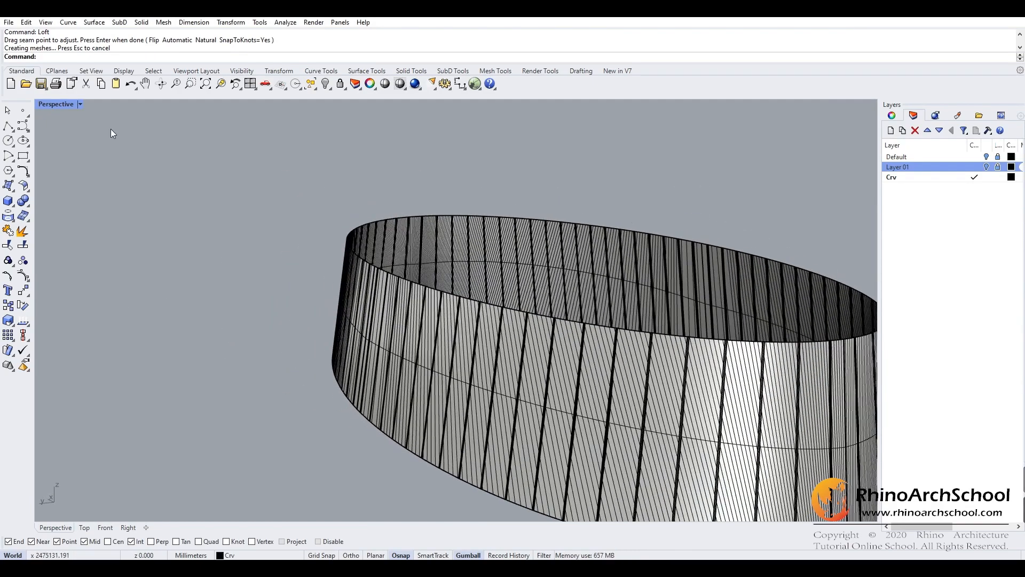
- Start the Contour command in the Front view with the lofted wall surface as the object
double_click(66, 103)
scroll(313, 419, up, 4)
scroll(309, 388, down, 6)
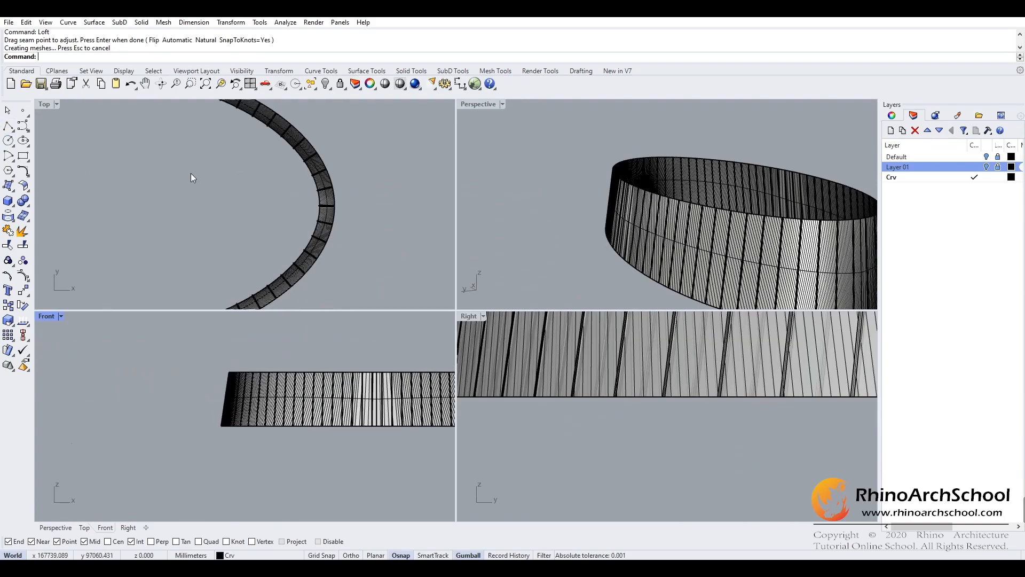
key(Return)
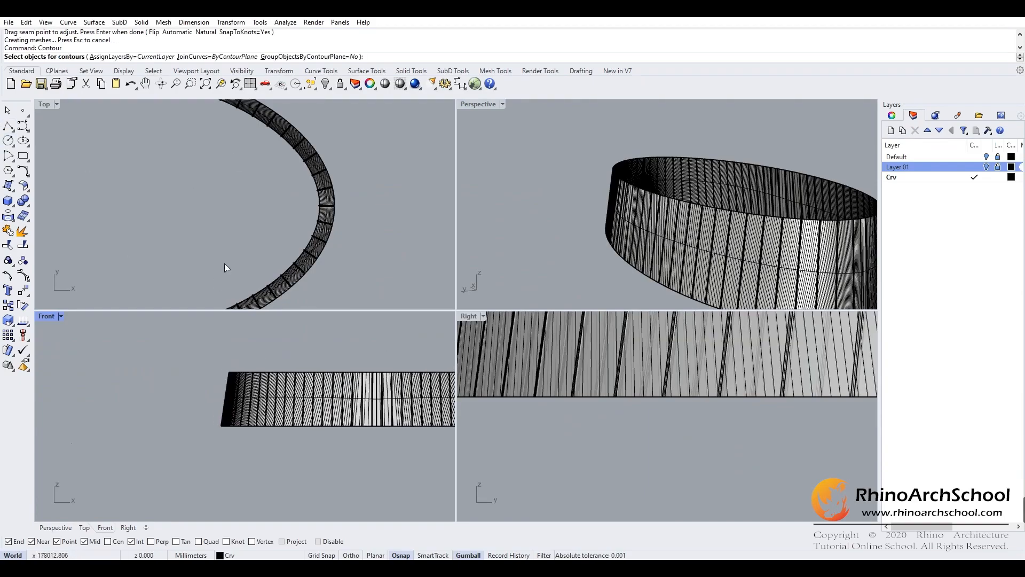
scroll(285, 410, up, 3)
click(285, 411)
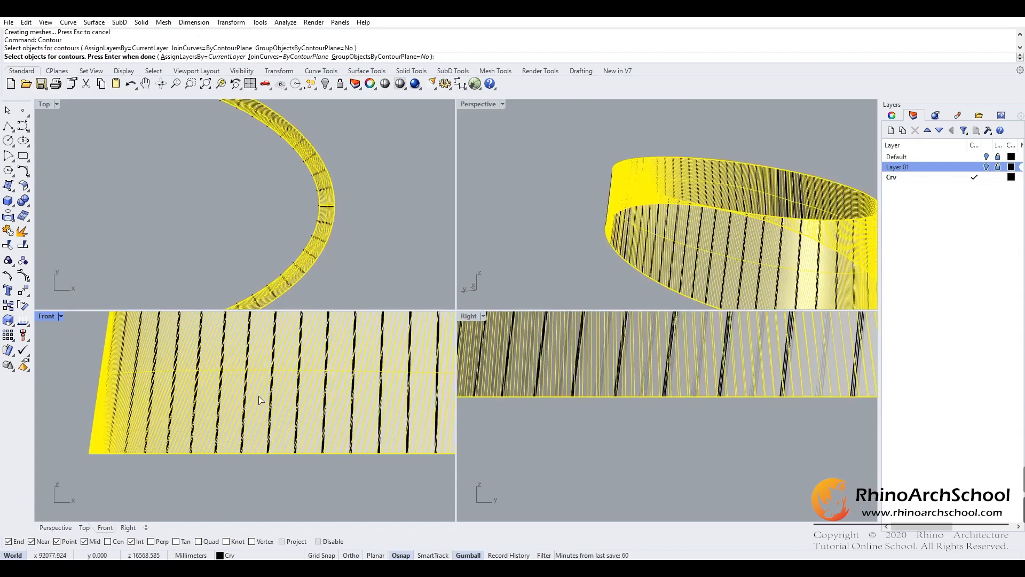
scroll(259, 398, down, 2)
key(Return)
- Set the contour base point beside the wall's lower corner in the Front view and define a vertical contour direction
right_drag(176, 405, 339, 400)
right_drag(392, 426, 357, 427)
scroll(236, 440, up, 4)
click(233, 437)
right_drag(231, 382, 237, 445)
mouse_move(254, 357)
shift+right_down()
mouse_move(251, 406)
mouse_move(254, 356)
shift+right_up()
shift+click(250, 359)
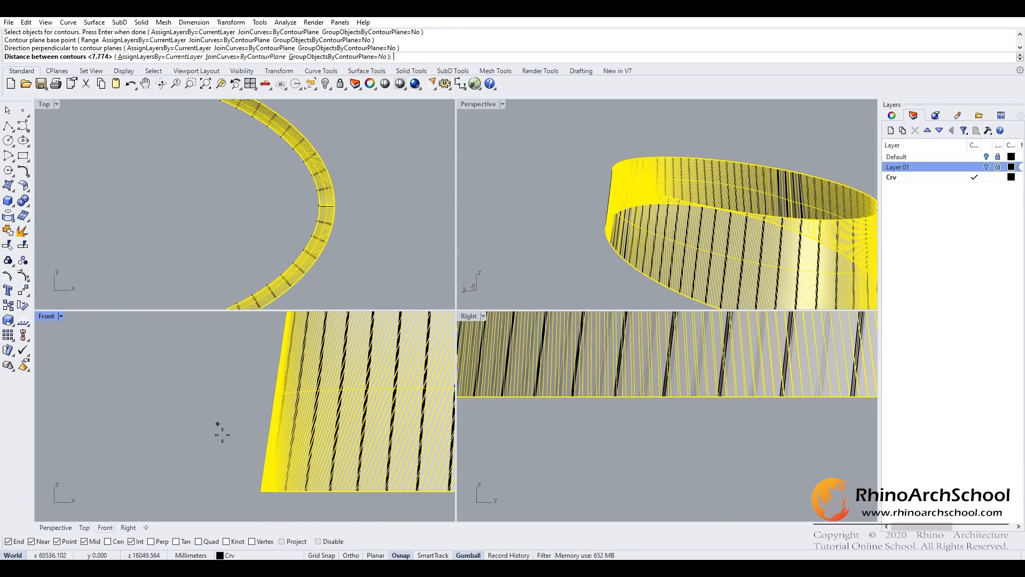
- Define the contour spacing with two vertically aligned points starting at the wall's lower corner, and generate the contours
scroll(237, 458, down, 1)
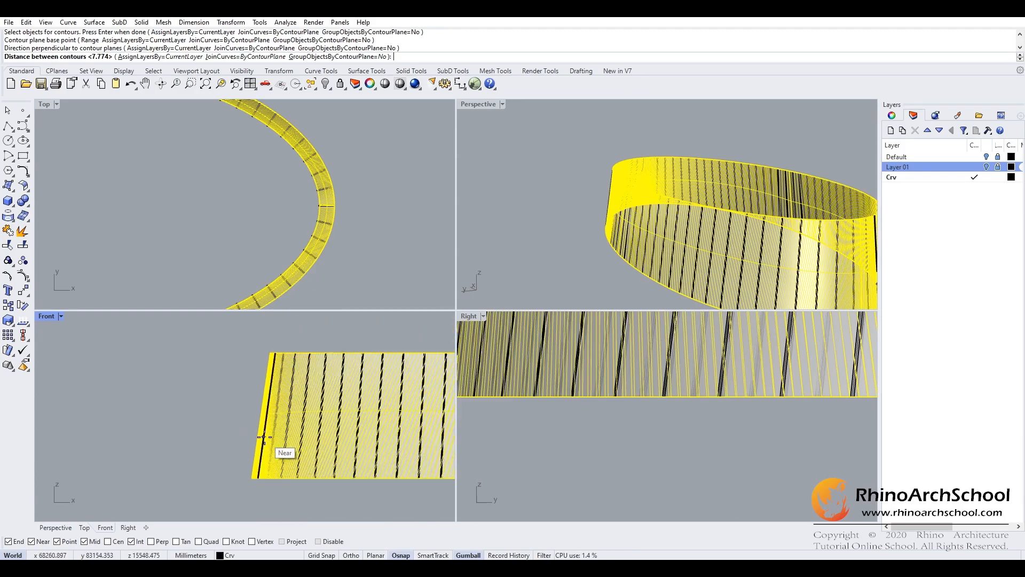
scroll(240, 477, up, 2)
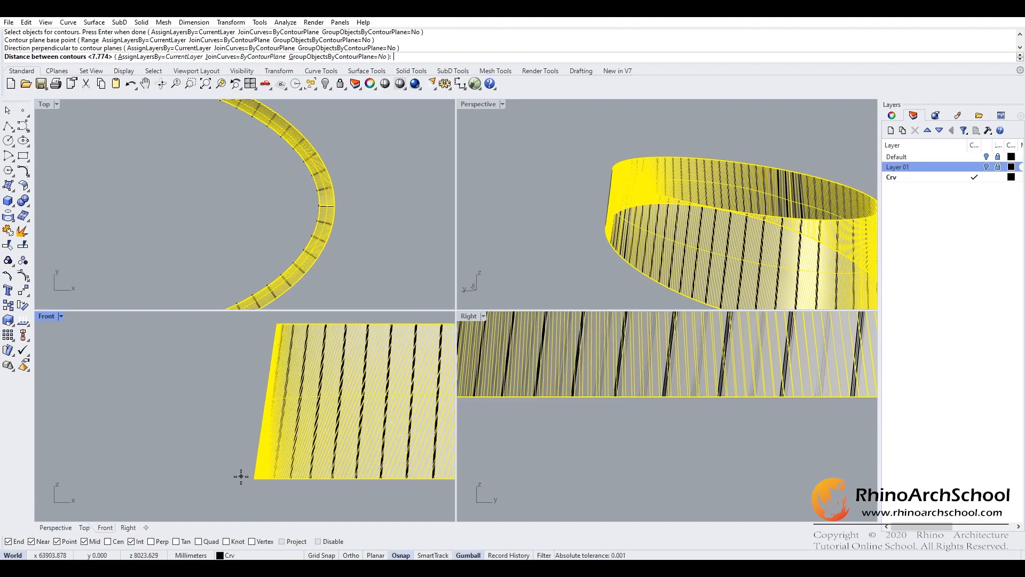
scroll(265, 486, up, 1)
click(256, 477)
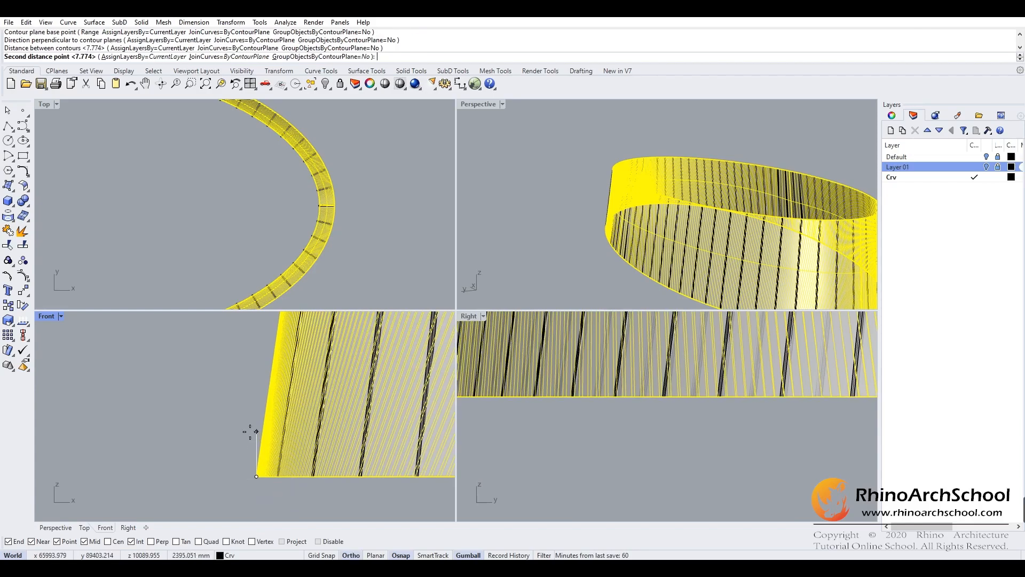
key(shift+Tab)
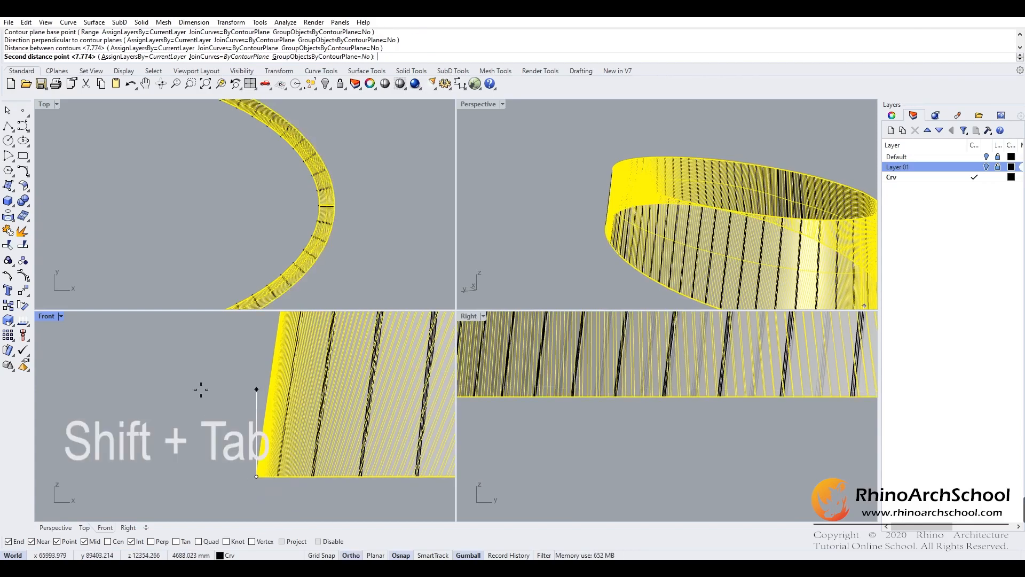
scroll(235, 419, down, 3)
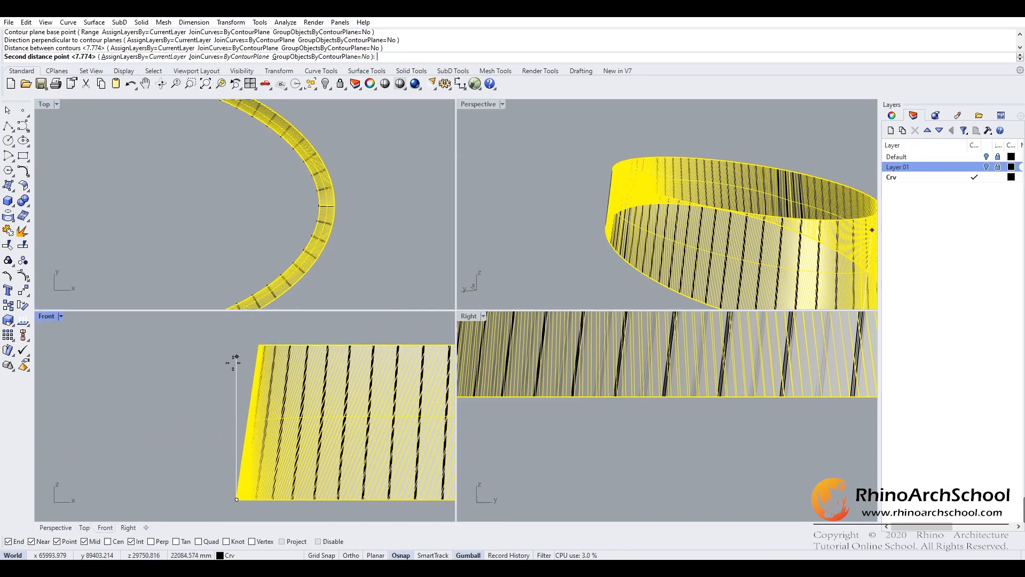
click(230, 482)
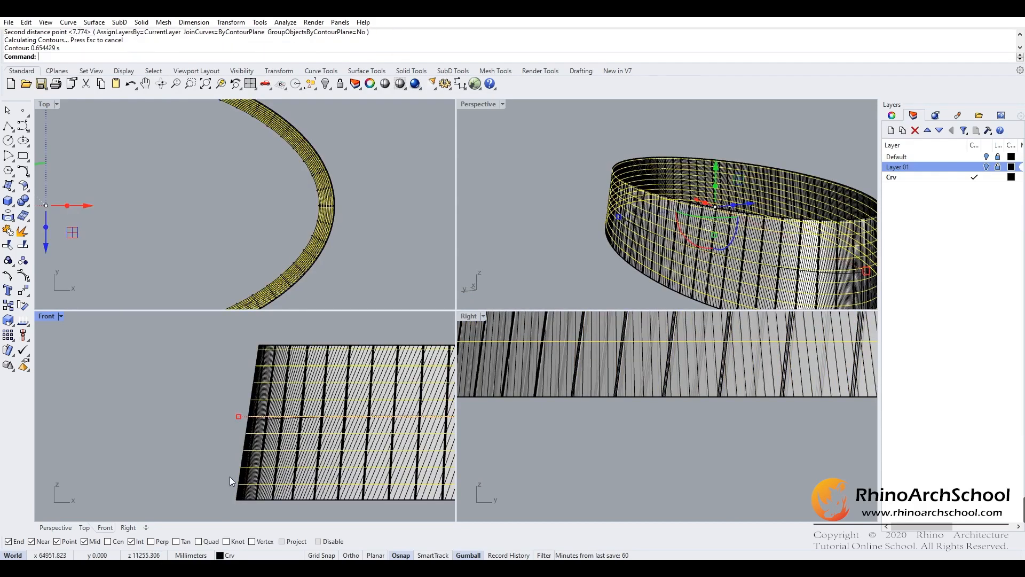
- Maximize the Perspective view and hide the lofted wall surface so only the posts and contour curves remain
double_click(493, 102)
right_drag(427, 299, 483, 383)
click(466, 319)
key(Return)
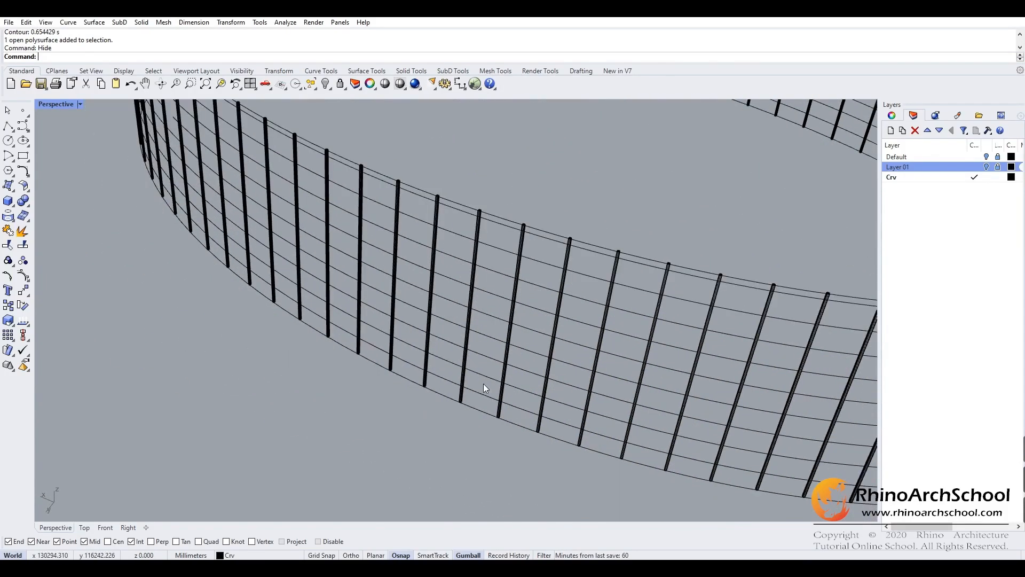
- Offset a contour curve near the facade's lower edge by 100 mm
click(481, 392)
text(Offset)
key(Return)
scroll(481, 389, up, 10)
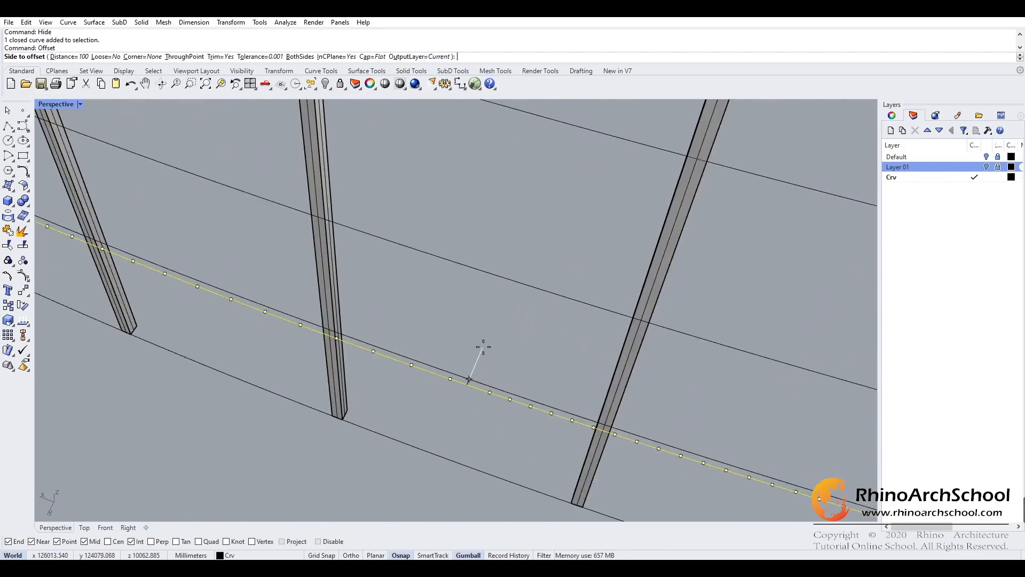
scroll(483, 347, down, 2)
right_drag(497, 316, 453, 342)
click(442, 252)
- Repeat the 100 mm offset for each of the remaining contour curves up the facade
click(430, 240)
right_click(428, 234)
click(423, 224)
scroll(438, 277, down, 3)
click(430, 222)
right_drag(431, 222, 327, 286)
right_click(324, 283)
click(292, 279)
click(290, 279)
right_click(288, 279)
click(243, 275)
click(243, 274)
right_click(241, 274)
click(187, 272)
click(160, 267)
right_drag(160, 266, 426, 241)
click(364, 303)
- Extrude the contour curves and their offsets together as 100 mm solids and delete the source curves
scroll(443, 411, down, 5)
drag(414, 432, 414, 431)
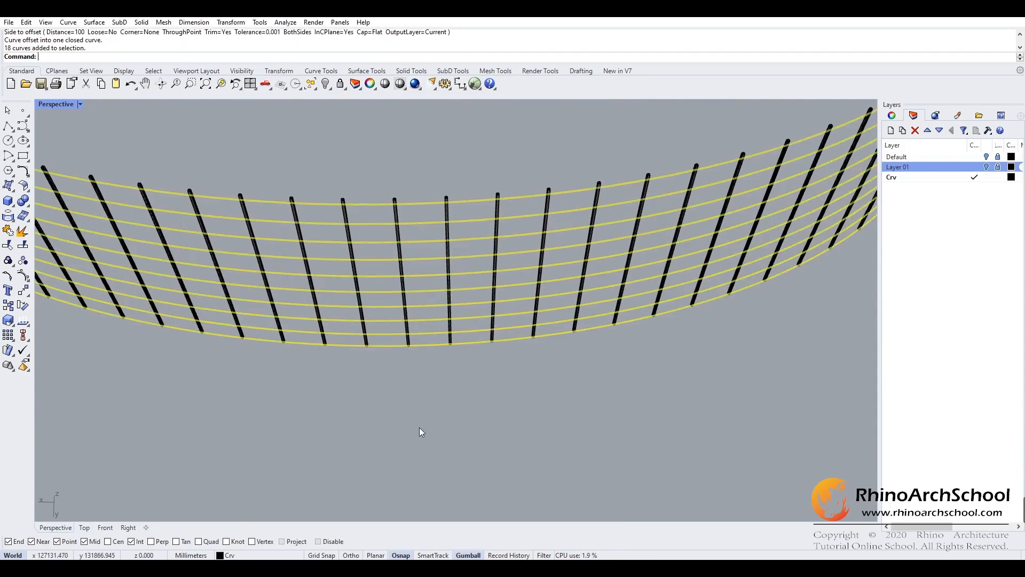
key(Return)
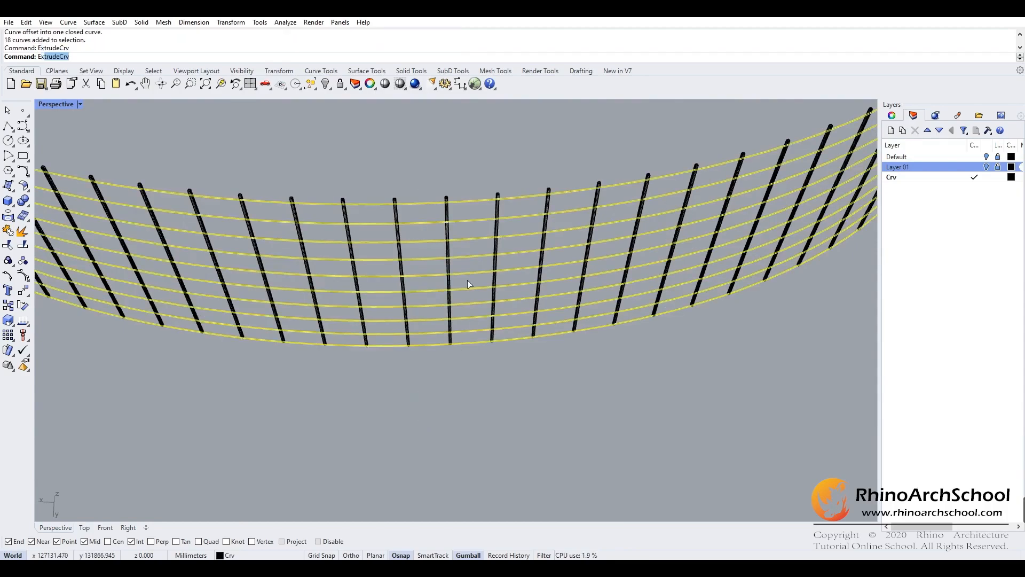
right_drag(404, 228, 435, 224)
text(100)
key(Return)
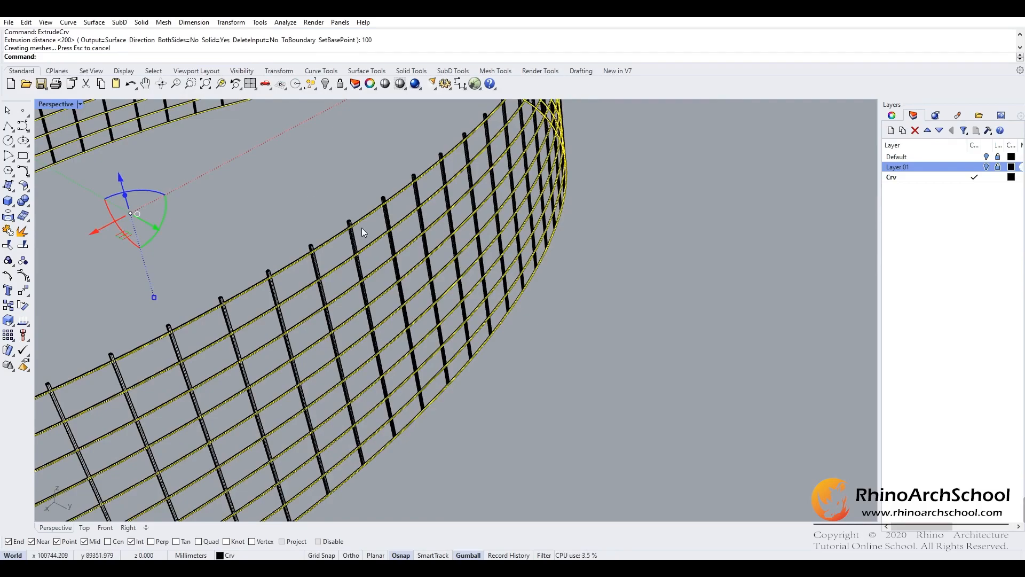
key(Delete)
scroll(372, 280, up, 10)
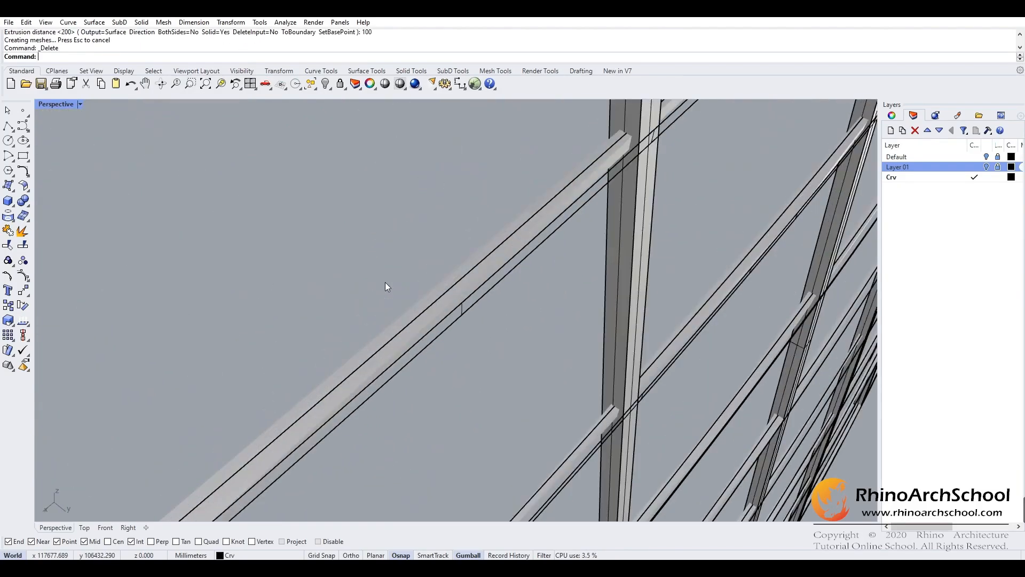
scroll(392, 301, down, 10)
scroll(401, 262, up, 5)
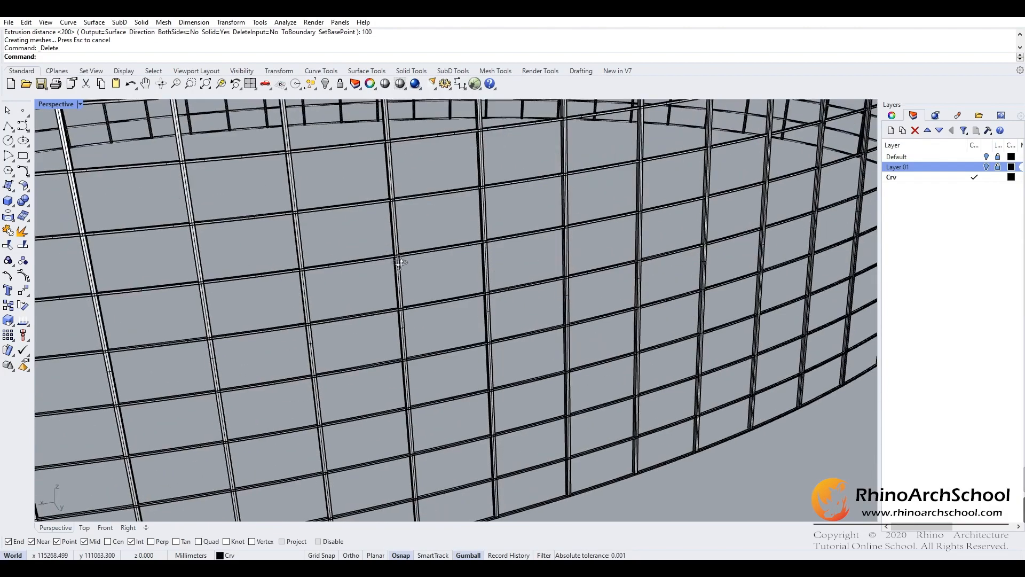
scroll(400, 262, down, 8)
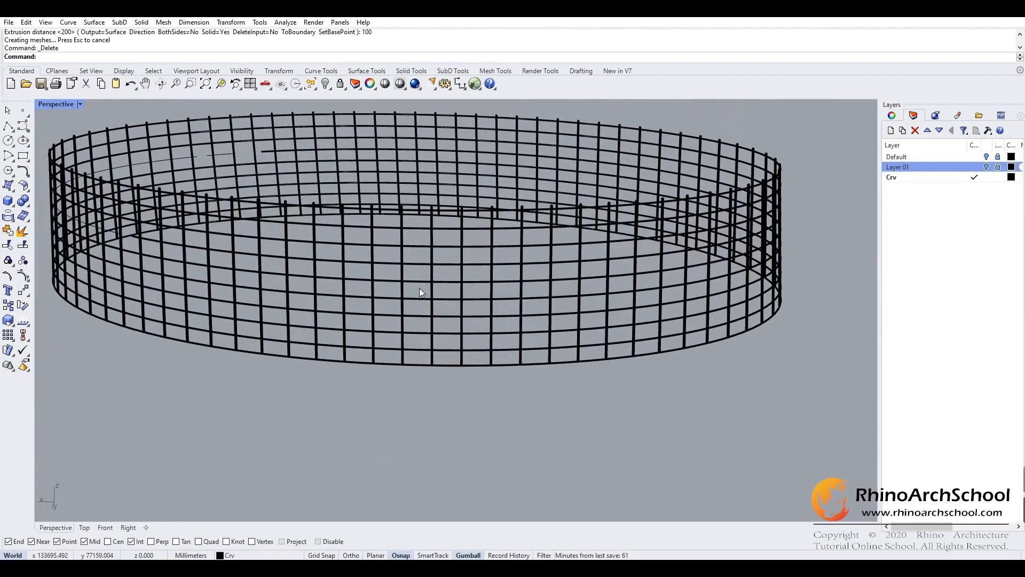
- Show the hidden lofted wall and turn on Layer 01 to bring back the roof over the facade
text(how)
key(Return)
scroll(441, 239, down, 3)
text(S)
scroll(415, 250, up, 1)
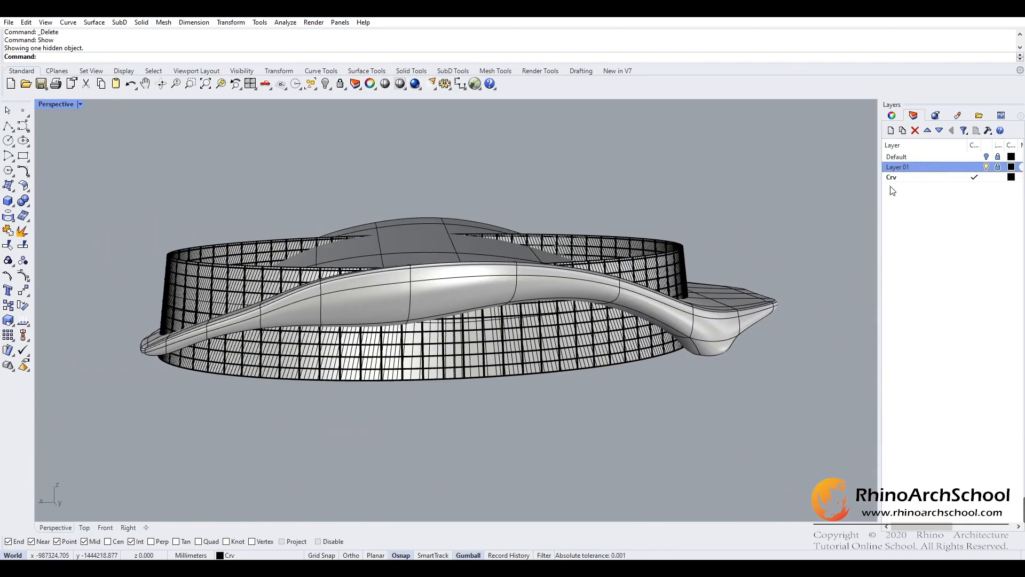
right_drag(614, 299, 537, 318)
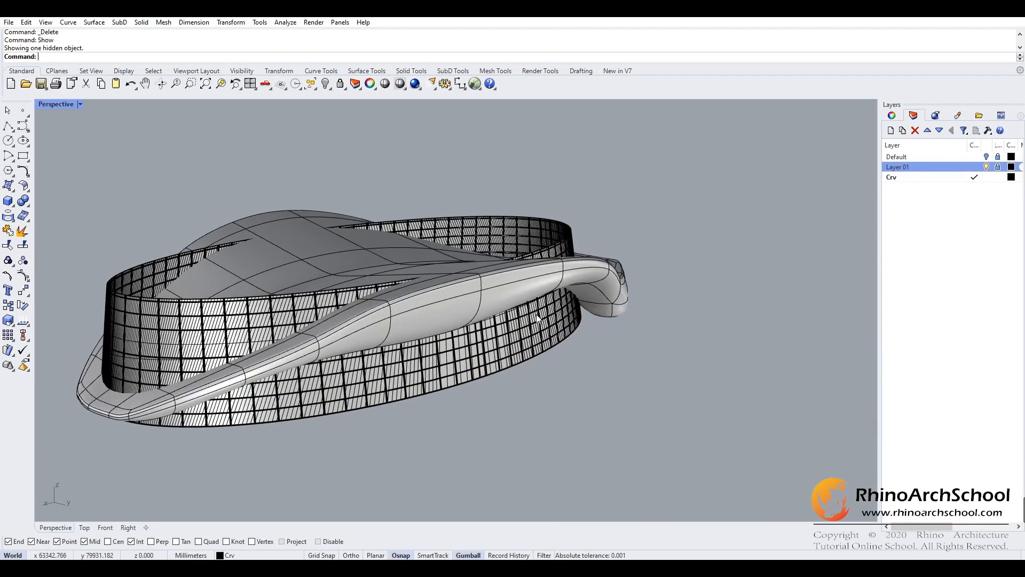
right_drag(598, 287, 574, 297)
- Split all the facade posts, rings and wall surface using the roof as the cutting object
drag(858, 121, 15, 404)
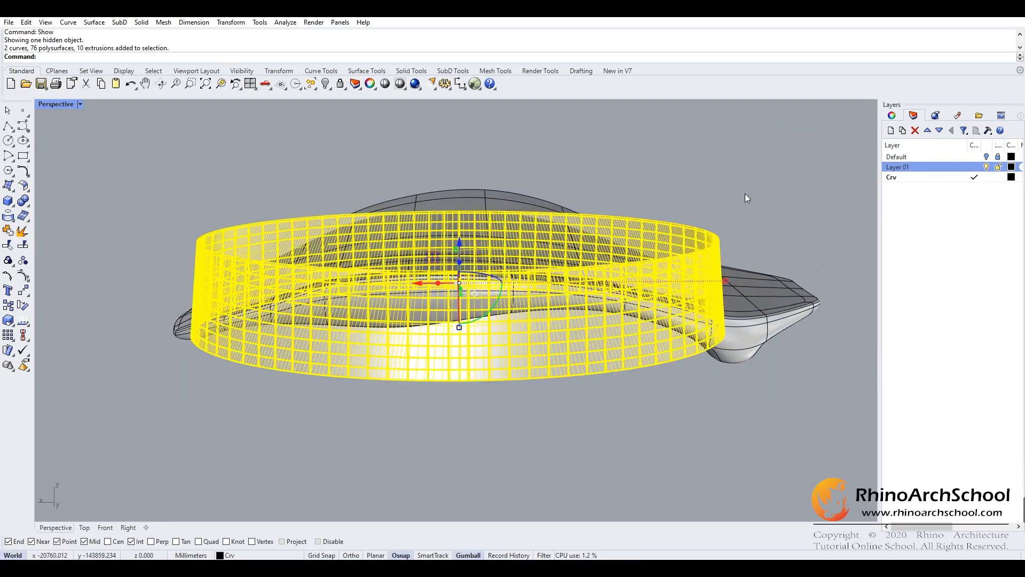
key(Return)
right_drag(795, 304, 507, 266)
key(Return)
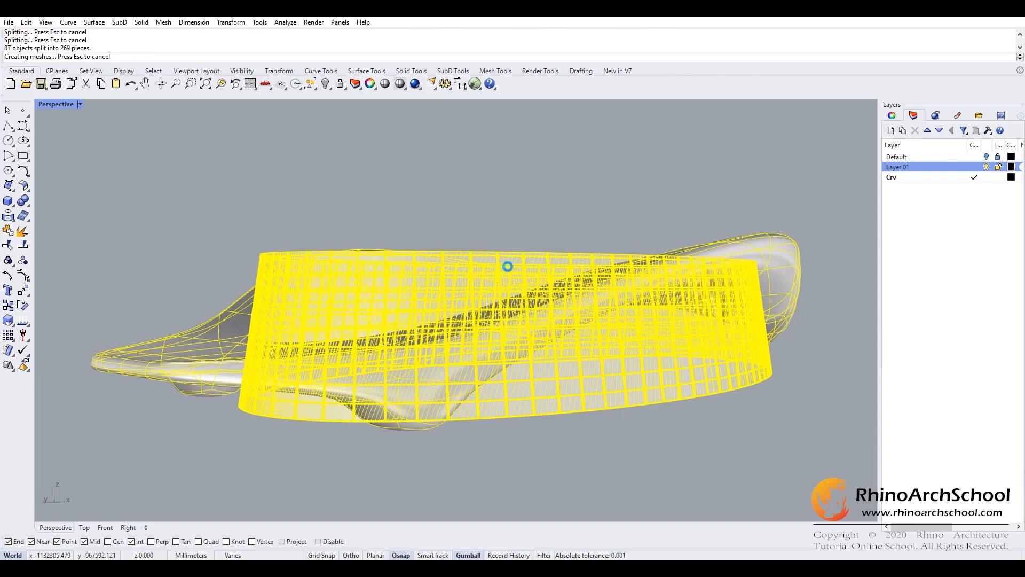
key(Escape)
- Turn off Layer 01 and delete the large upper groups of facade pieces above the roof's cut line
right_drag(556, 224, 689, 189)
click(986, 168)
drag(689, 186, 544, 278)
right_drag(555, 272, 648, 209)
key(Delete)
drag(648, 208, 504, 309)
key(Delete)
drag(528, 238, 174, 268)
key(Delete)
right_drag(406, 251, 561, 235)
drag(563, 231, 458, 264)
key(Delete)
right_drag(480, 278, 394, 291)
drag(419, 251, 248, 309)
key(Delete)
drag(494, 255, 396, 292)
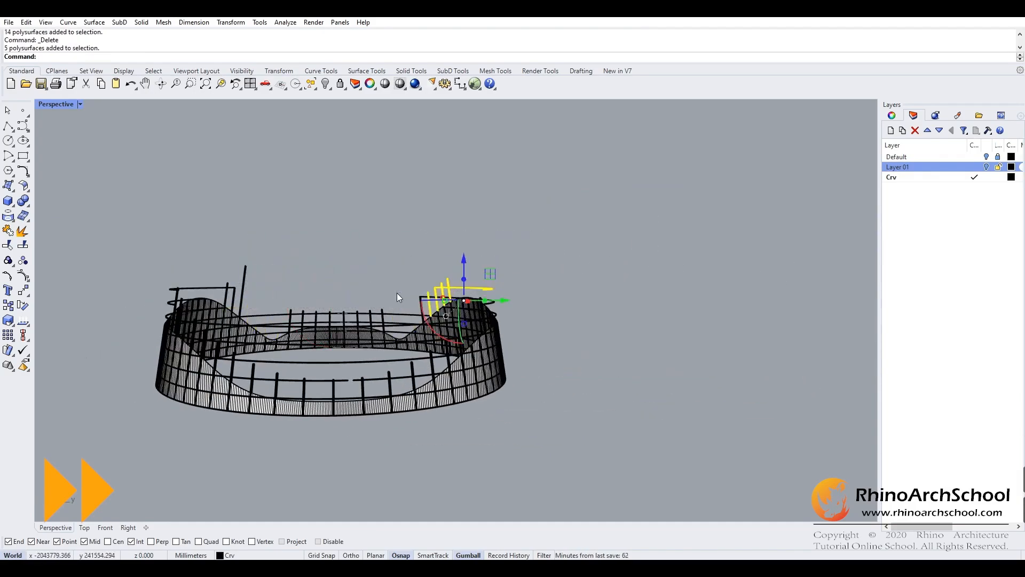
key(Delete)
- Delete the remaining post and ring fragments that project above the trimmed wall edge all around the facade
right_drag(406, 291, 614, 277)
drag(638, 271, 598, 313)
key(Delete)
right_drag(600, 310, 657, 315)
key(Delete)
right_drag(676, 257, 710, 293)
key(Delete)
drag(749, 255, 686, 292)
key(Delete)
drag(634, 255, 517, 299)
key(Delete)
right_drag(625, 277, 657, 230)
drag(625, 207, 532, 249)
key(Delete)
right_drag(533, 250, 622, 257)
drag(480, 236, 386, 282)
key(Delete)
right_drag(386, 282, 436, 293)
key(Delete)
drag(233, 362, 232, 362)
key(Delete)
- Check for hidden objects with Show and turn Layer 01 back on to display the roof over the trimmed facade
right_drag(262, 364, 193, 289)
text(Show)
key(Return)
click(987, 167)
right_drag(534, 320, 461, 383)
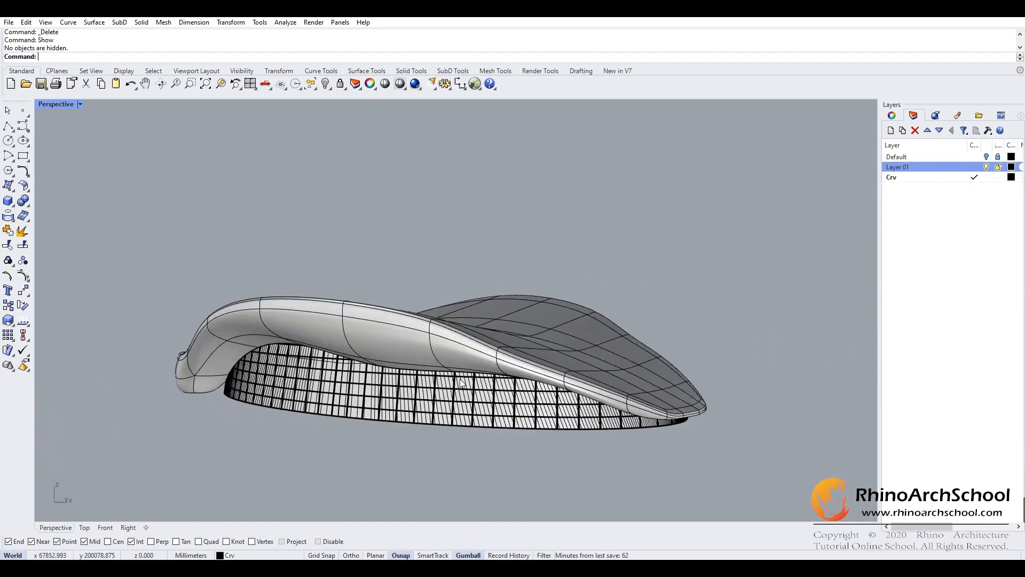
- Switch the Perspective view to the Rendered display mode with the facade in close view
mouse_move(436, 350)
right_down()
mouse_move(414, 445)
mouse_move(420, 353)
right_up()
scroll(422, 430, up, 7)
click(80, 104)
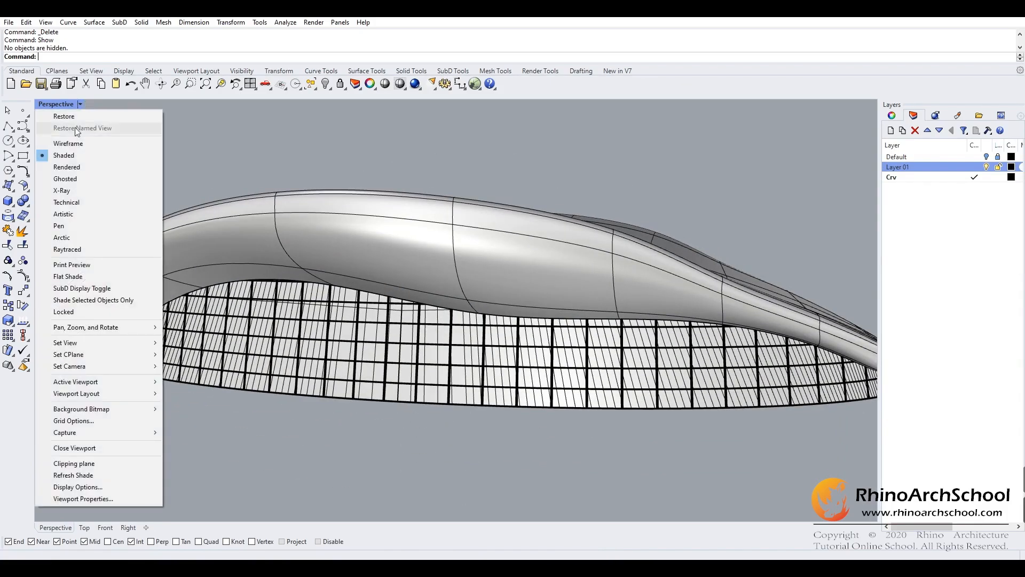
click(71, 165)
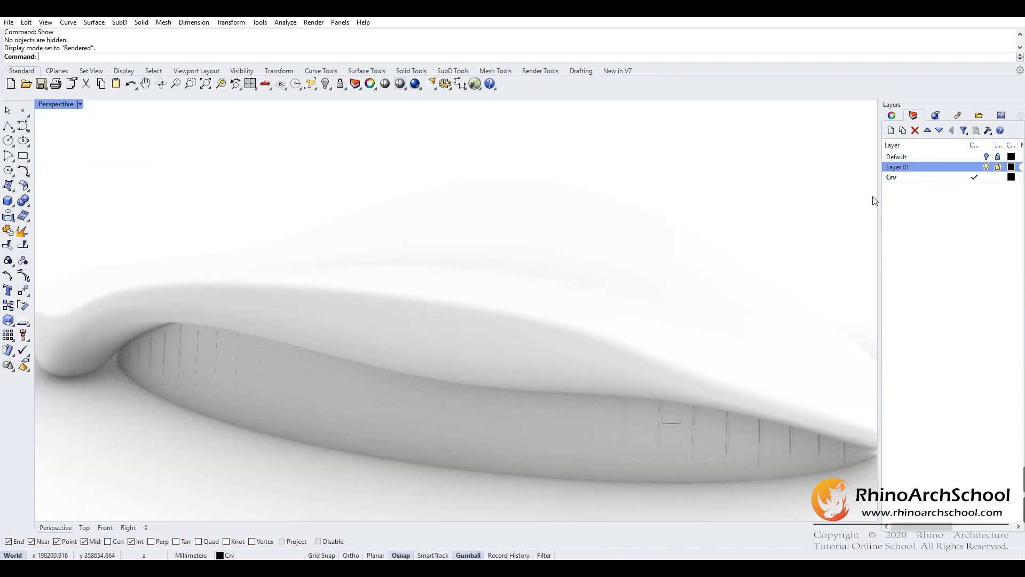
- Create a layer named Window and move the lofted wall surface onto it
click(890, 130)
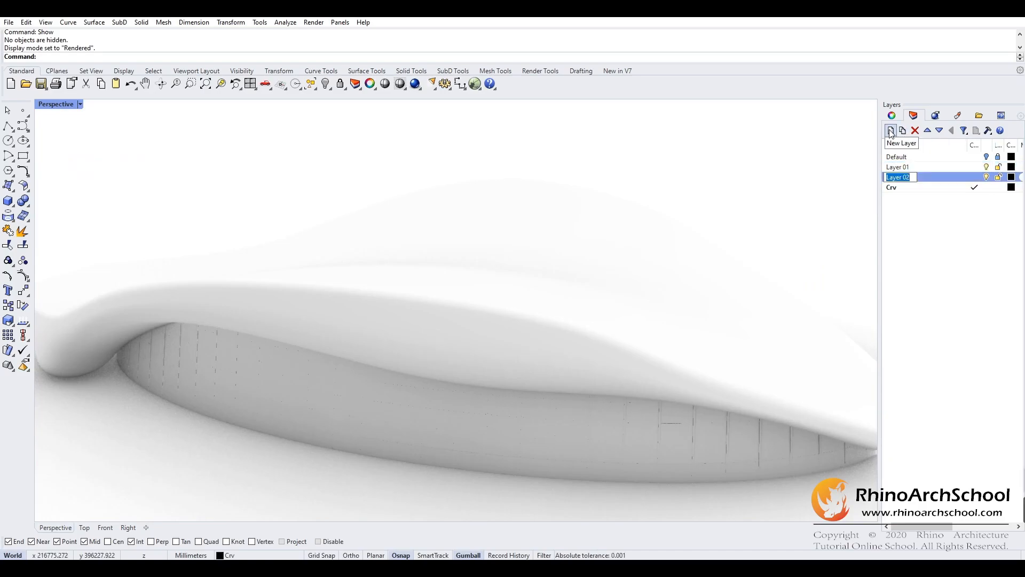
key(Return)
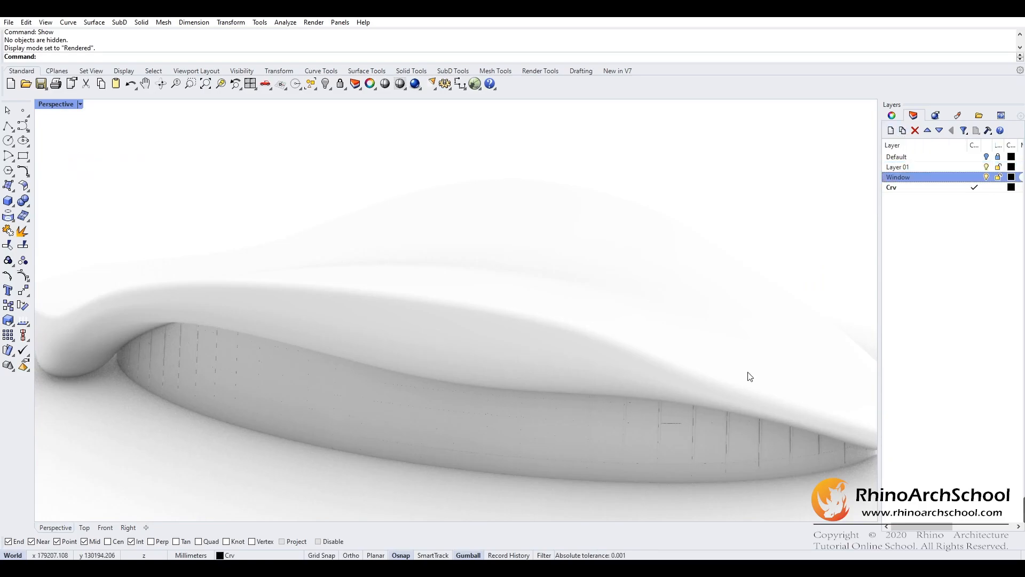
click(618, 431)
right_click(899, 177)
click(944, 363)
- Open the Window layer's material settings and set the material type to Plastic
drag(881, 200, 836, 200)
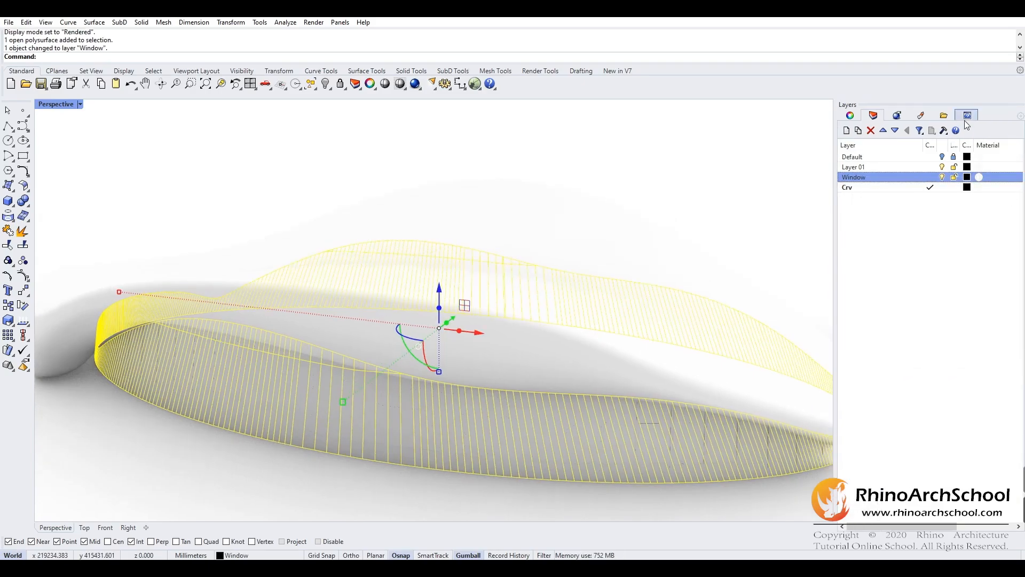
click(979, 177)
click(771, 80)
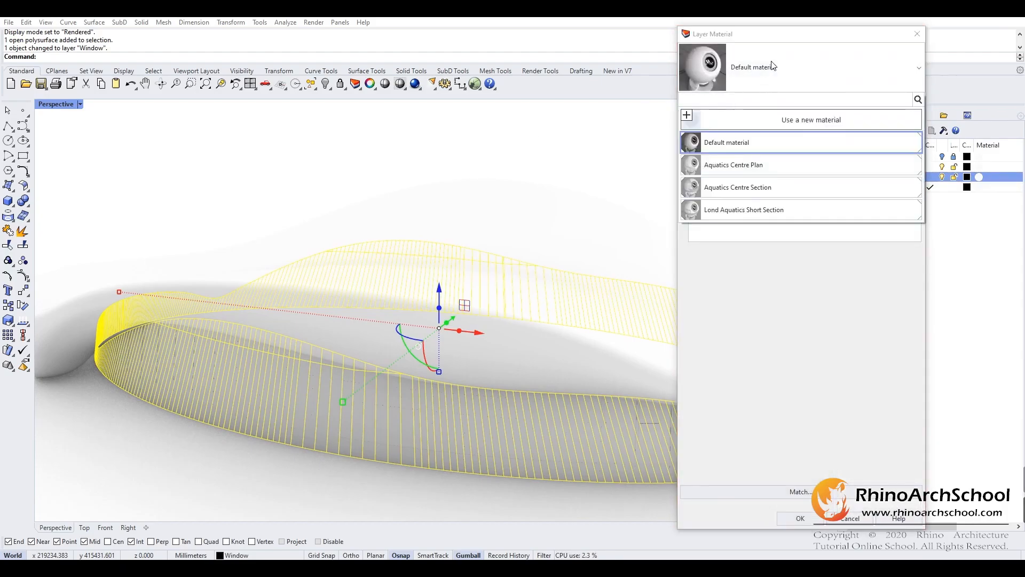
click(770, 64)
click(742, 156)
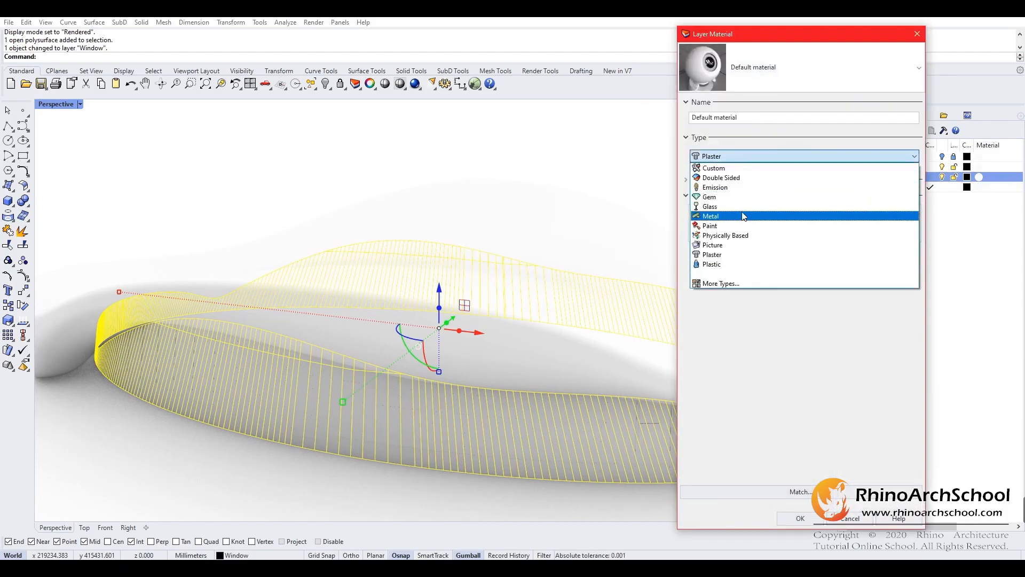
click(731, 264)
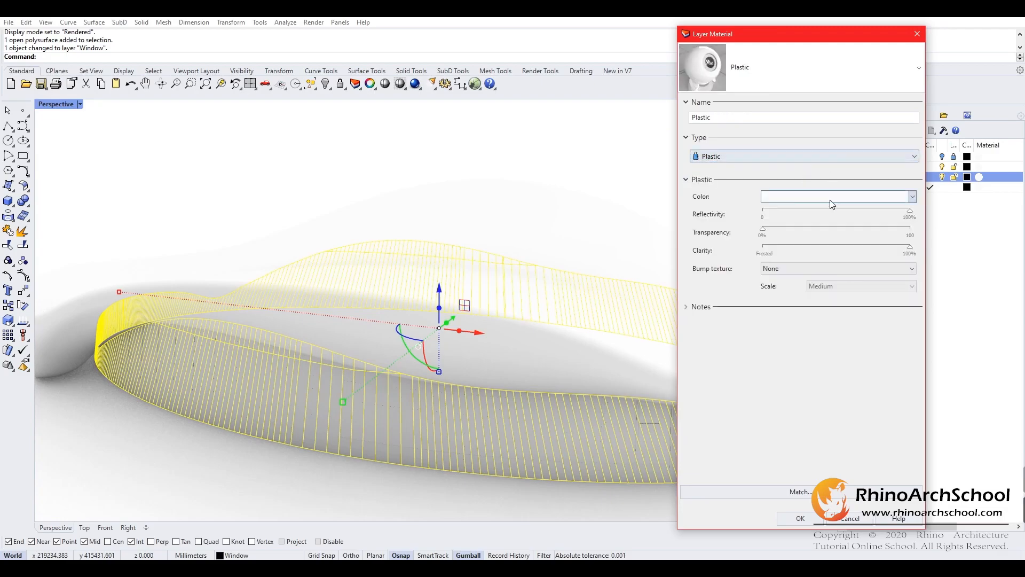
- Color the Plastic material light blue (RGB 183, 223, 255), raise its transparency to slightly over half, and apply it
click(911, 197)
click(455, 312)
click(521, 254)
click(523, 249)
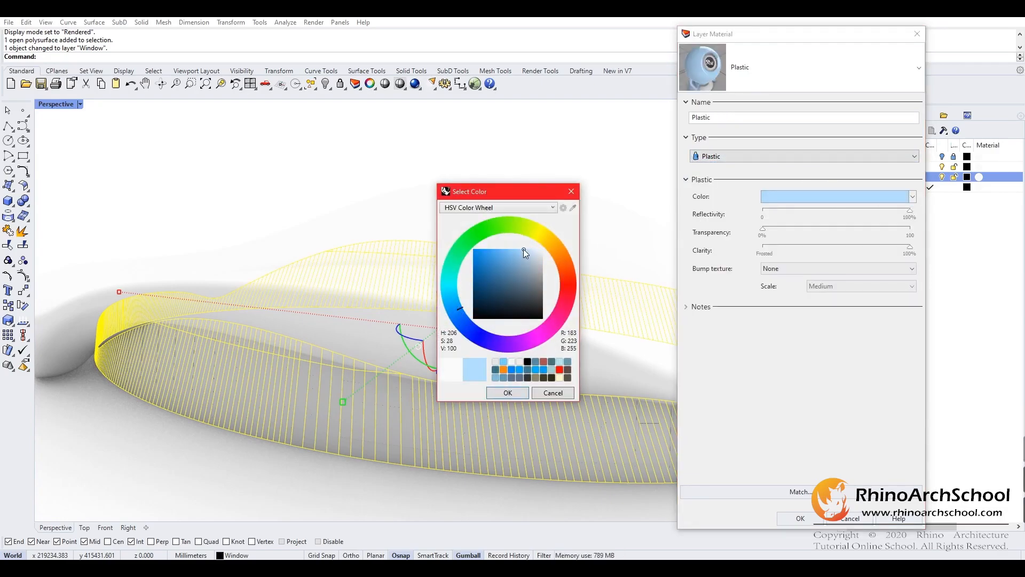
click(505, 393)
drag(768, 233, 846, 233)
click(800, 518)
key(Escape)
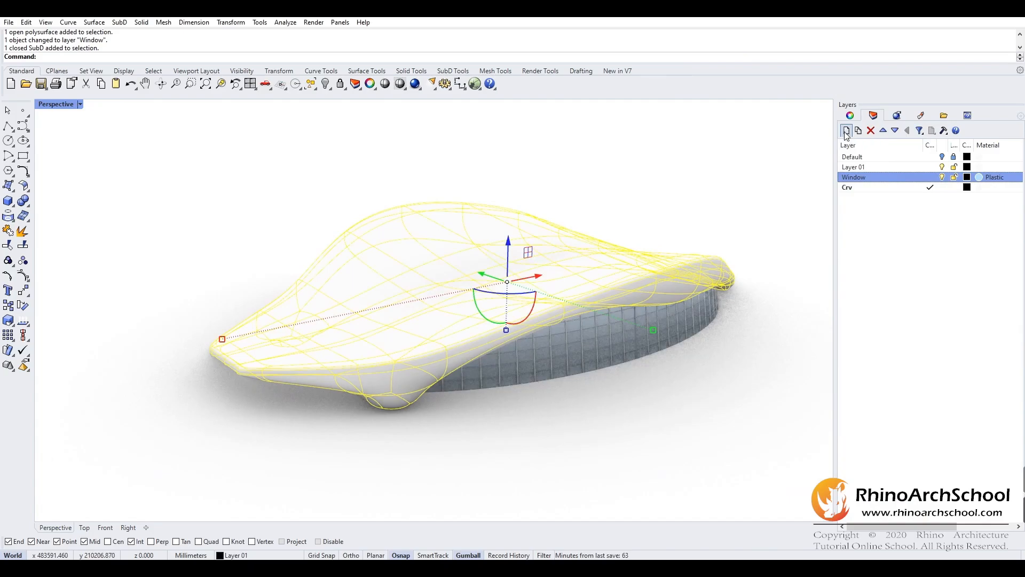
- Create a layer named Roof and move the selected roof SubD onto it
click(845, 130)
text(Roof)
key(Return)
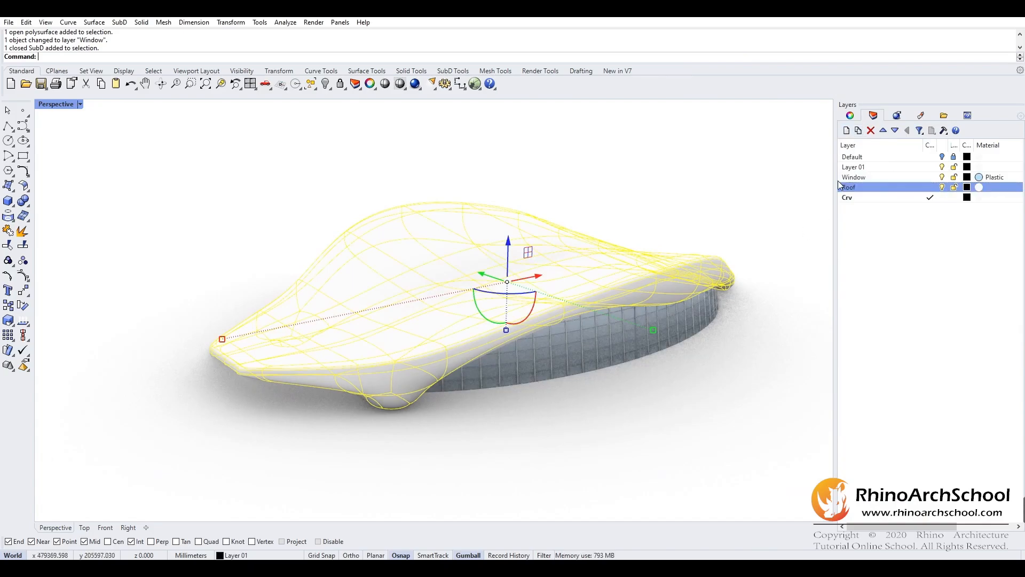
right_click(857, 188)
click(897, 376)
- Set the Roof layer's material type to Metal, color it light gray (RGB 218, 218, 218), and apply it
click(980, 188)
click(742, 156)
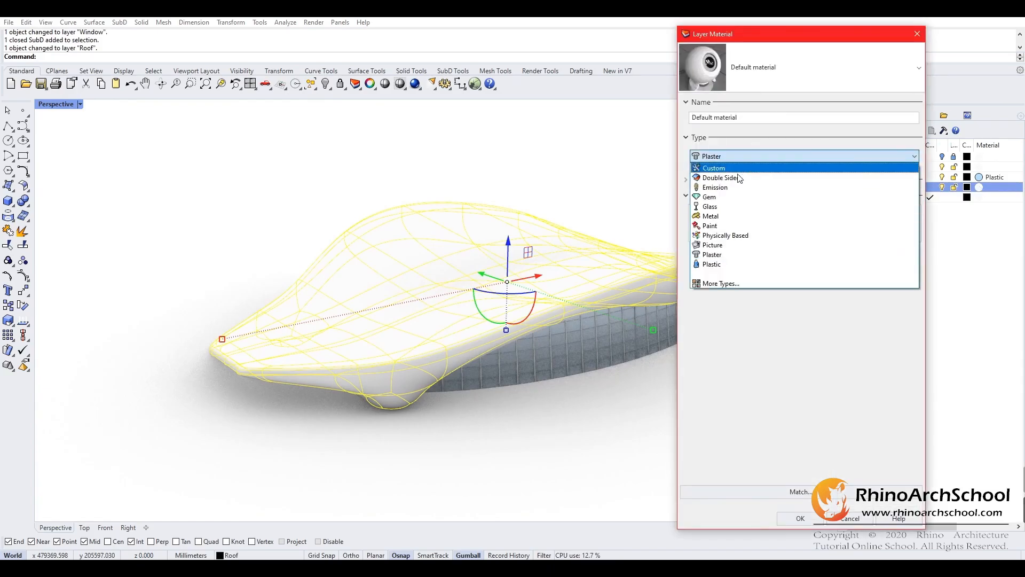
click(738, 216)
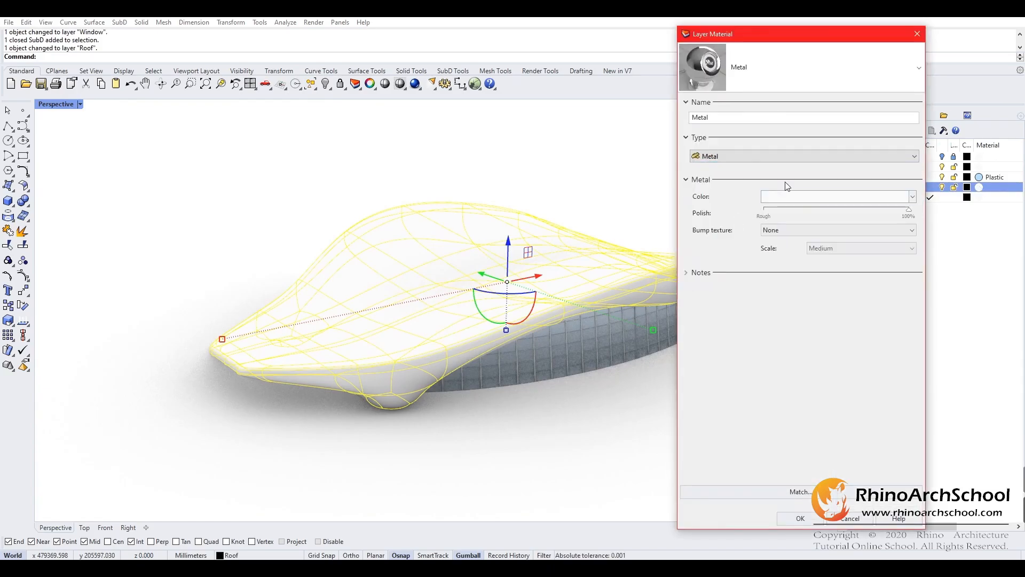
click(790, 196)
click(543, 257)
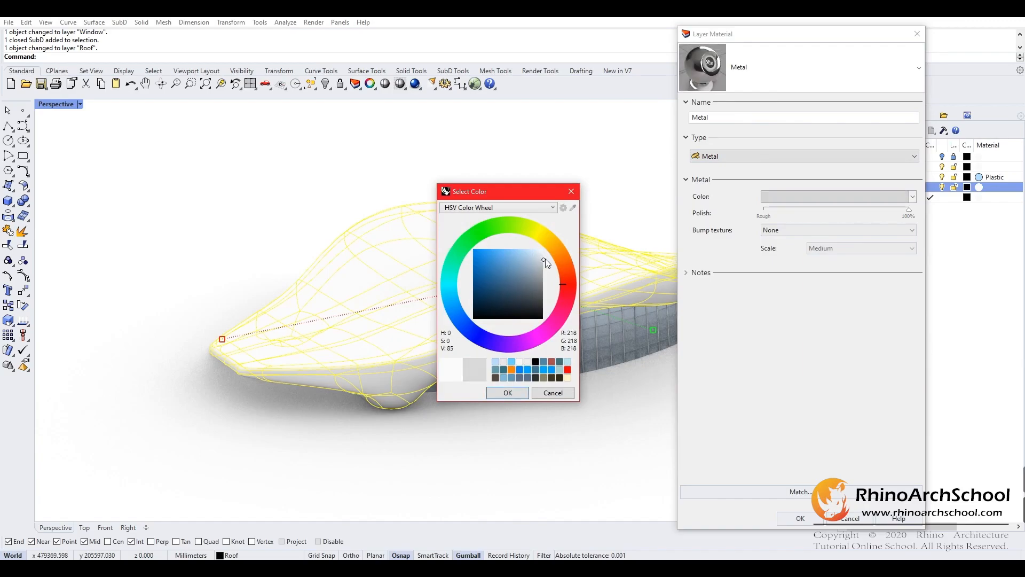
click(520, 397)
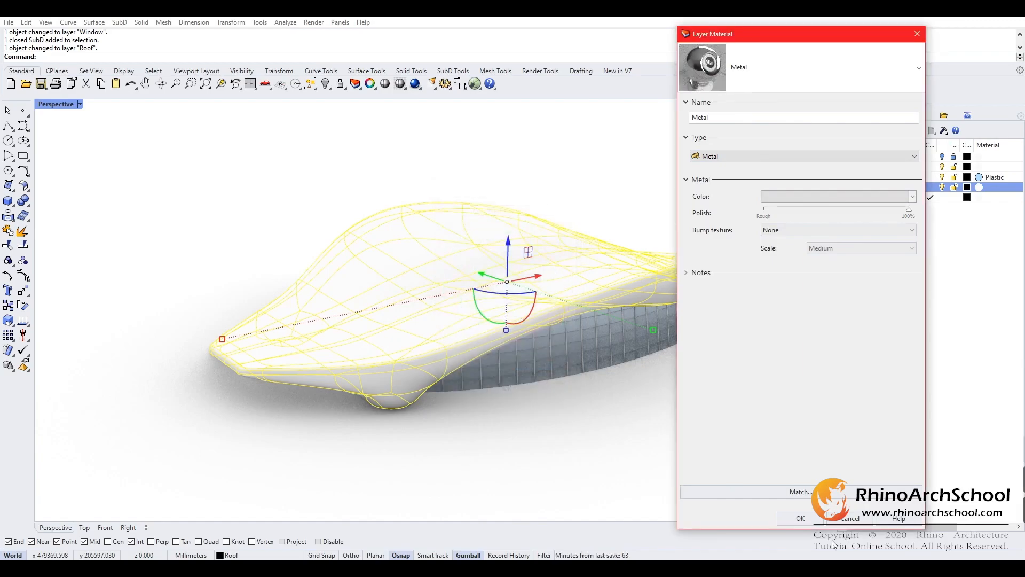
click(800, 518)
click(577, 206)
right_drag(577, 206, 614, 208)
- Lower the polish of the Roof layer's Metal material to 31% and apply it
click(977, 191)
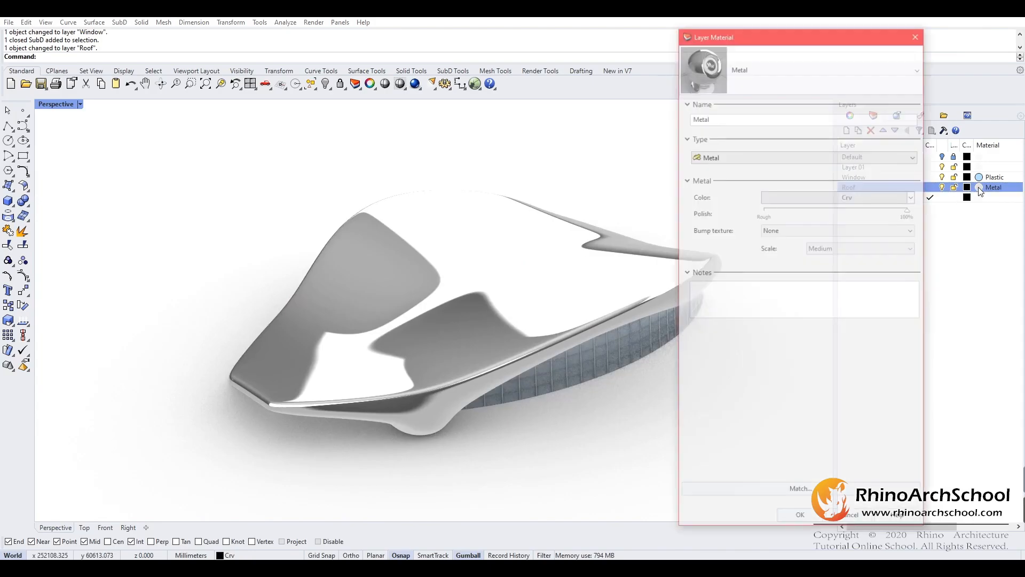
drag(880, 210, 809, 213)
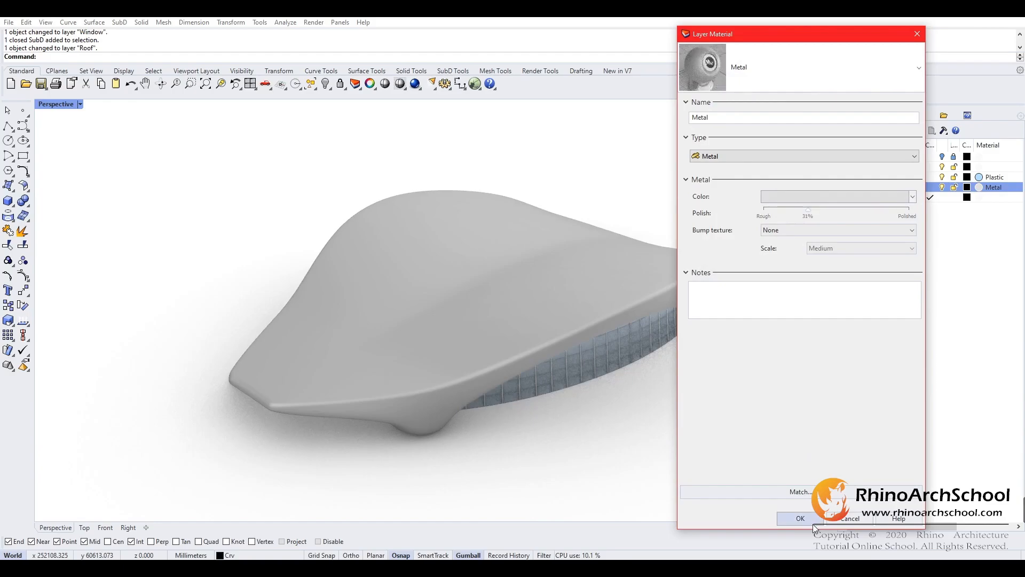
click(799, 518)
right_drag(588, 277, 923, 167)
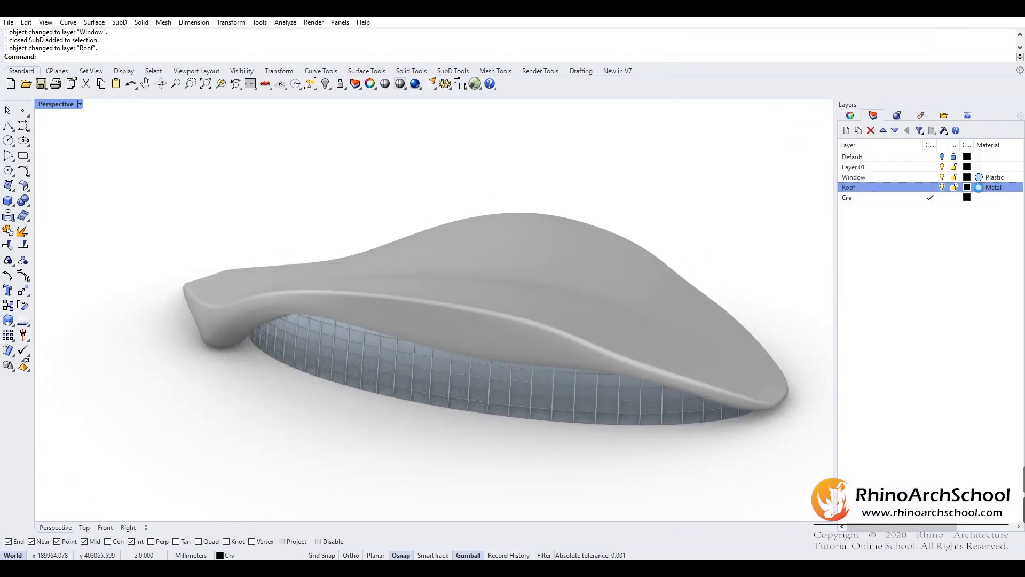
- Lighten the Roof layer's Metal color to near white (RGB 247, 247, 247) and apply it
click(992, 187)
click(856, 195)
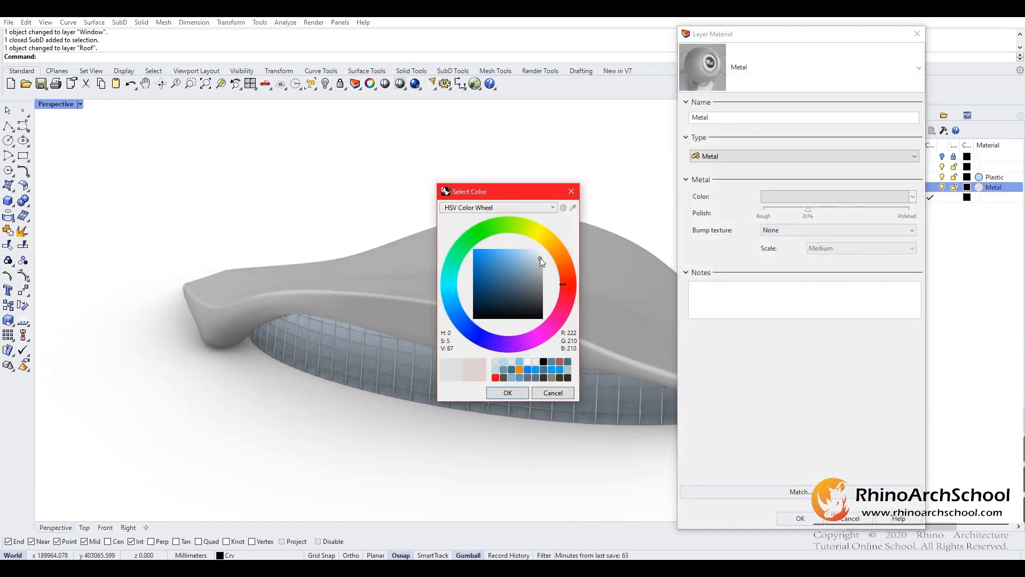
drag(539, 259, 549, 251)
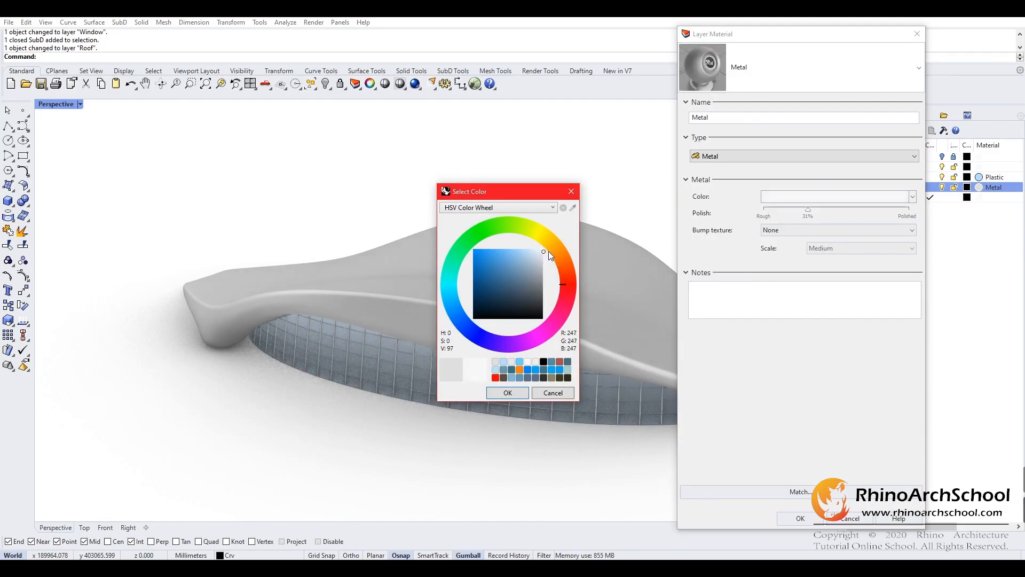
click(507, 392)
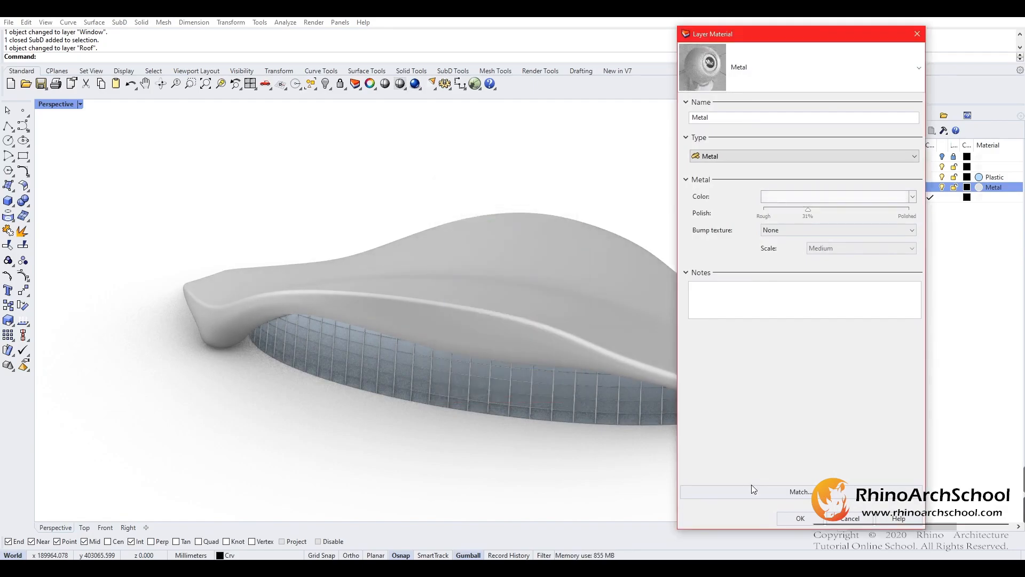
click(801, 518)
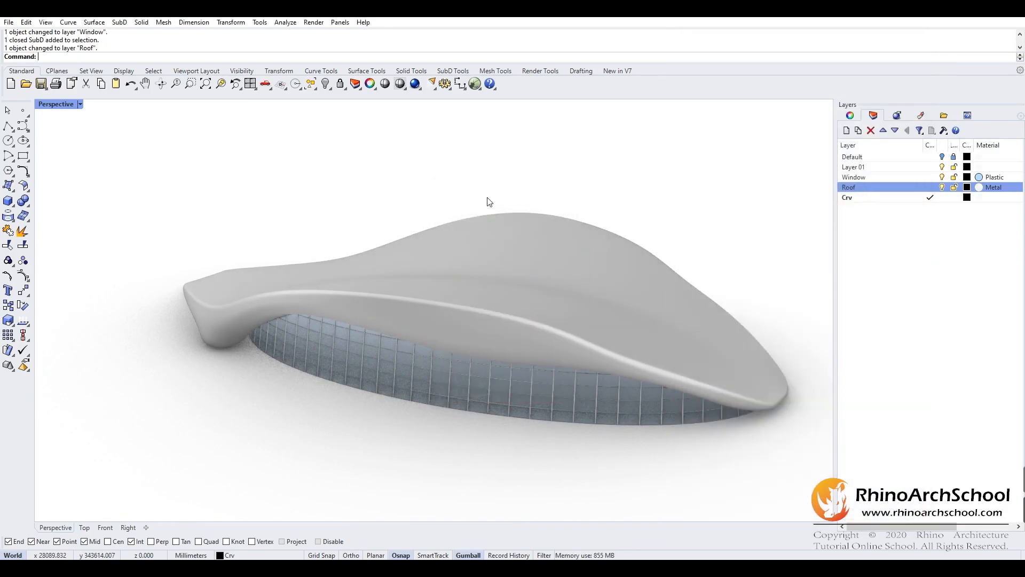
- Draw a circle of about 41,000 mm radius centered on the curve at the narrow end of the facade
click(13, 144)
right_drag(406, 385, 443, 209)
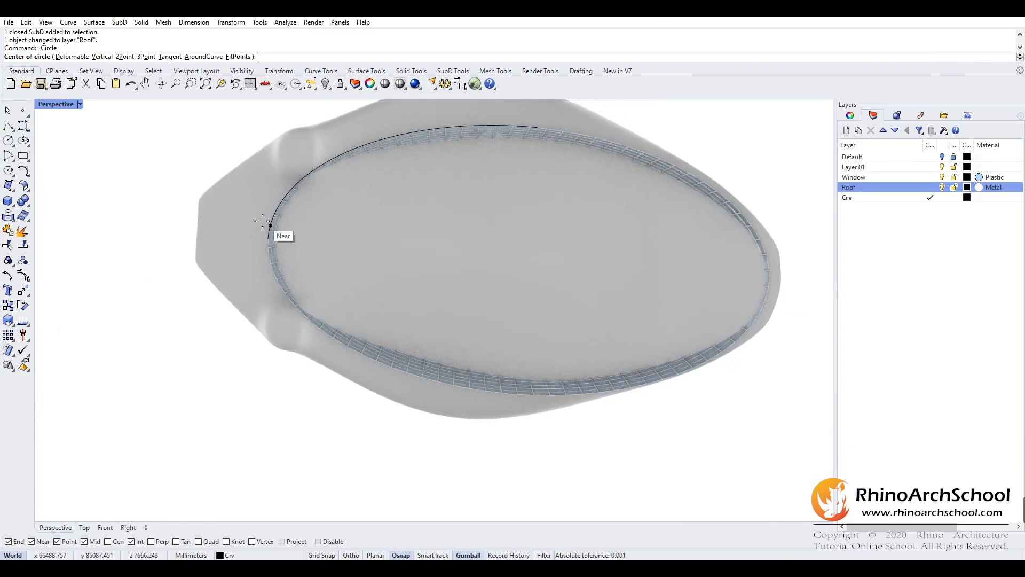
click(266, 239)
right_drag(367, 419, 408, 262)
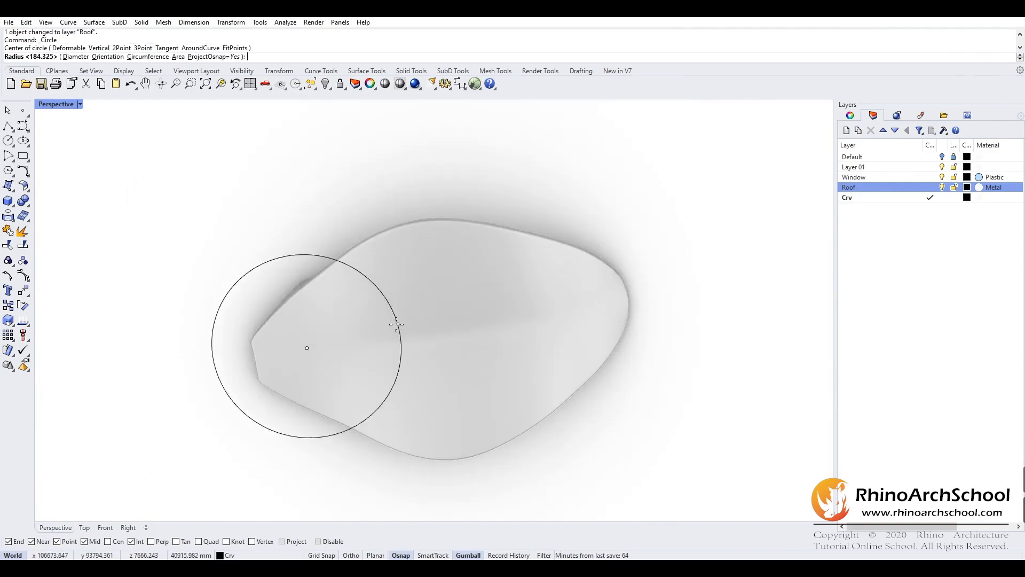
click(395, 311)
- Move the circle beneath the building and stretch it into an ellipse that surrounds the building footprint
click(298, 254)
drag(348, 341, 491, 323)
right_drag(490, 322, 459, 330)
drag(352, 334, 222, 327)
right_drag(222, 327, 400, 299)
drag(230, 312, 254, 311)
- Fill the ellipse with a planar surface using PlanarSrf, and delete the ellipse curve
text(lanarSrf)
key(Return)
key(Delete)
- Try to lower the planar base surface slightly, and undo the move
click(356, 369)
drag(442, 292, 443, 301)
click(255, 256)
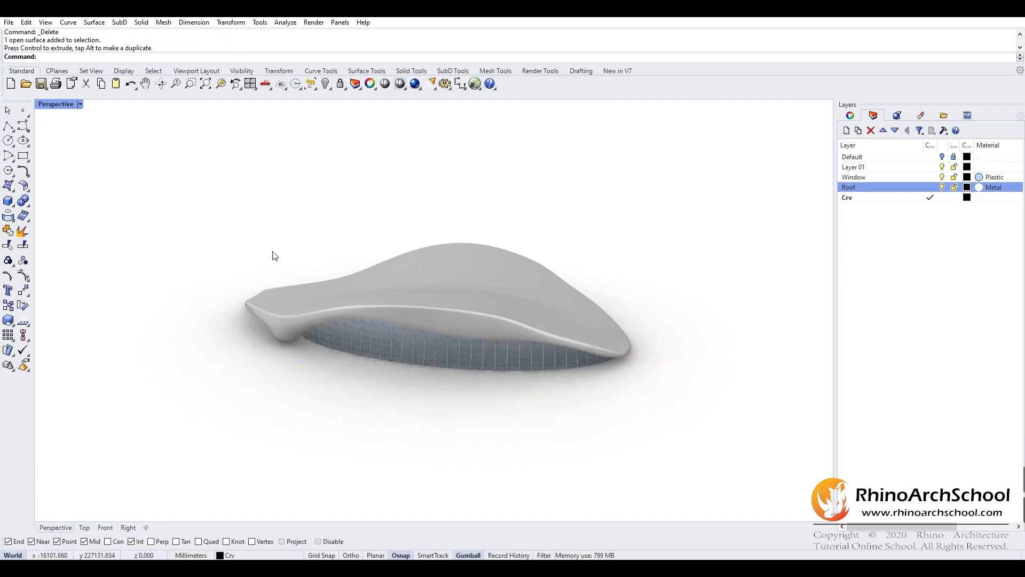
key(ctrl+z)
- Move the selected planar base surface onto the Roof layer
right_click(886, 187)
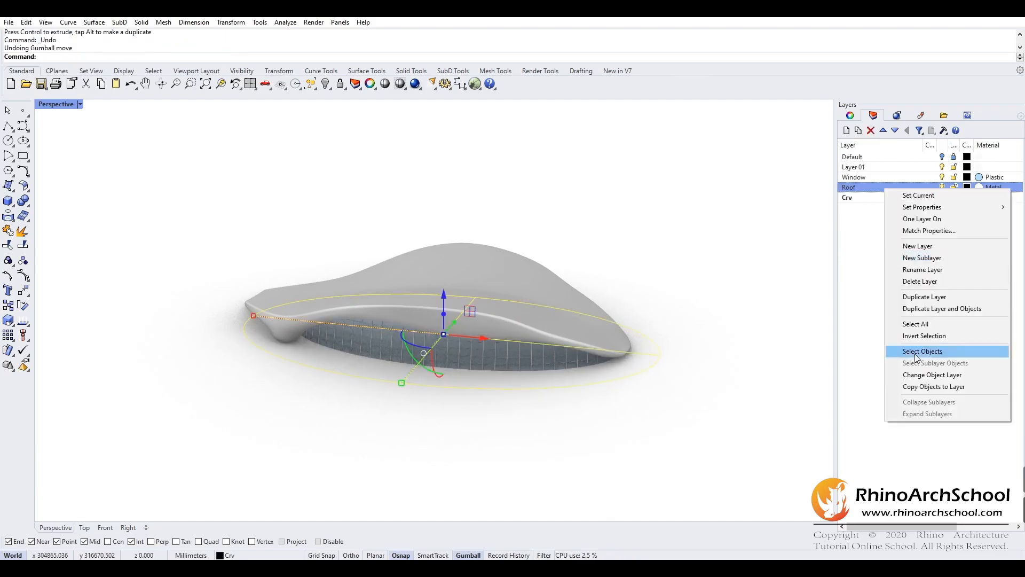
click(933, 374)
right_drag(670, 219, 339, 265)
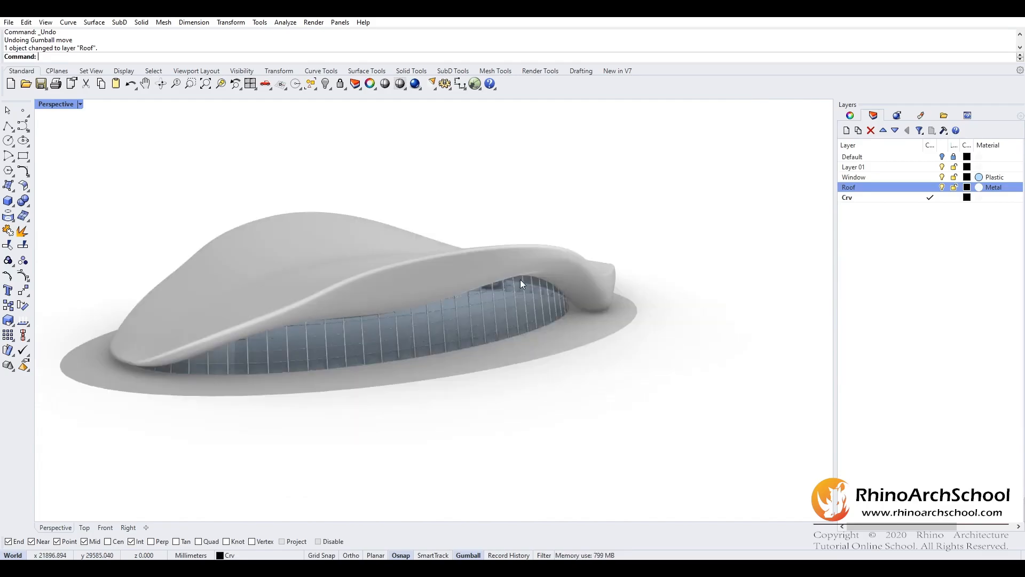